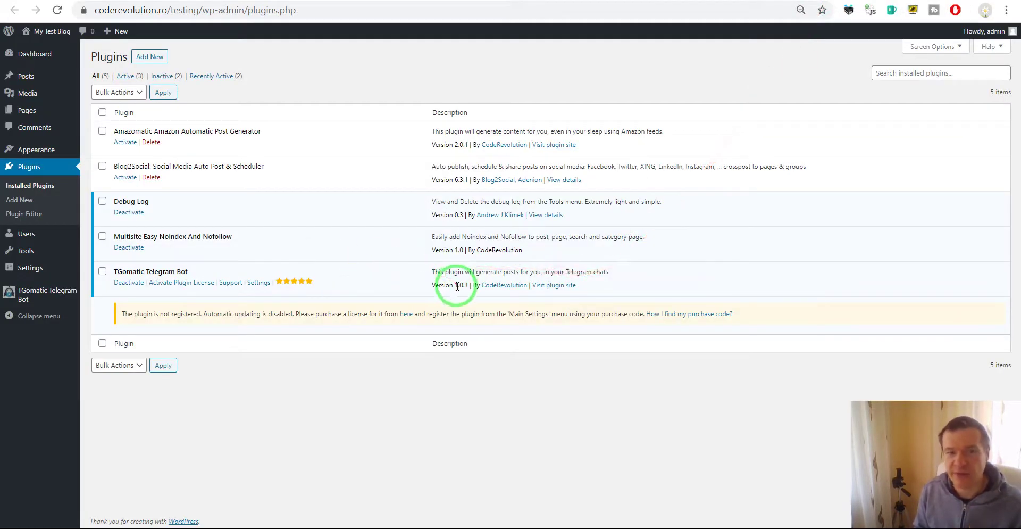
Step: Note TGomatic version 1.0.3, then go to the TGomatic Telegram Bot Main Settings page
{"action": "left_click_drag", "start_coordinate": [455, 286], "coordinate": [468, 285]}
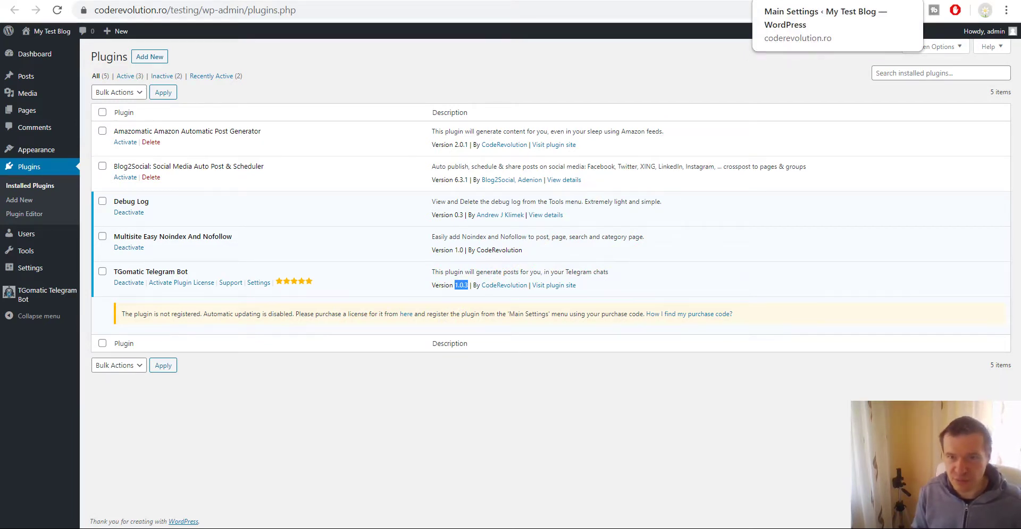
{"action": "left_click", "coordinate": [782, 0]}
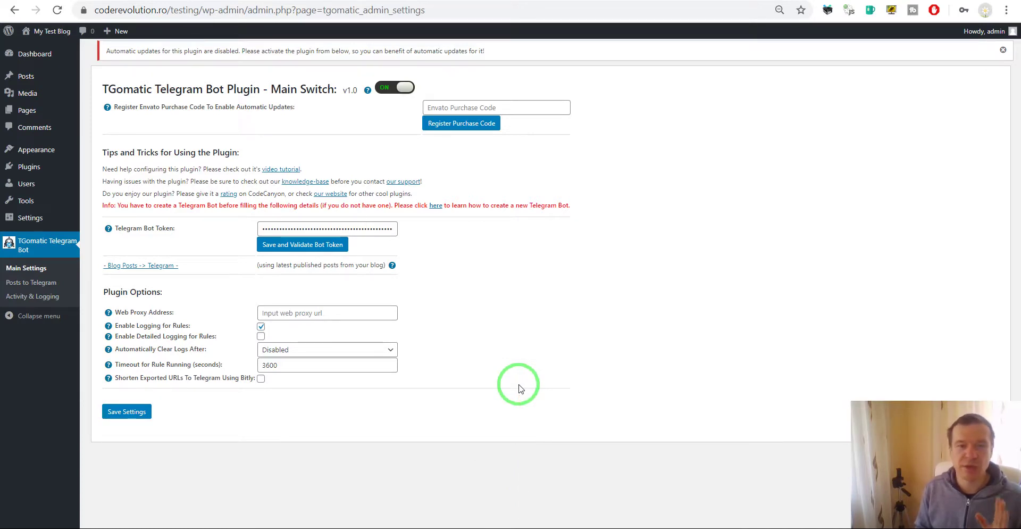
{"action": "mouse_move", "coordinate": [544, 526]}
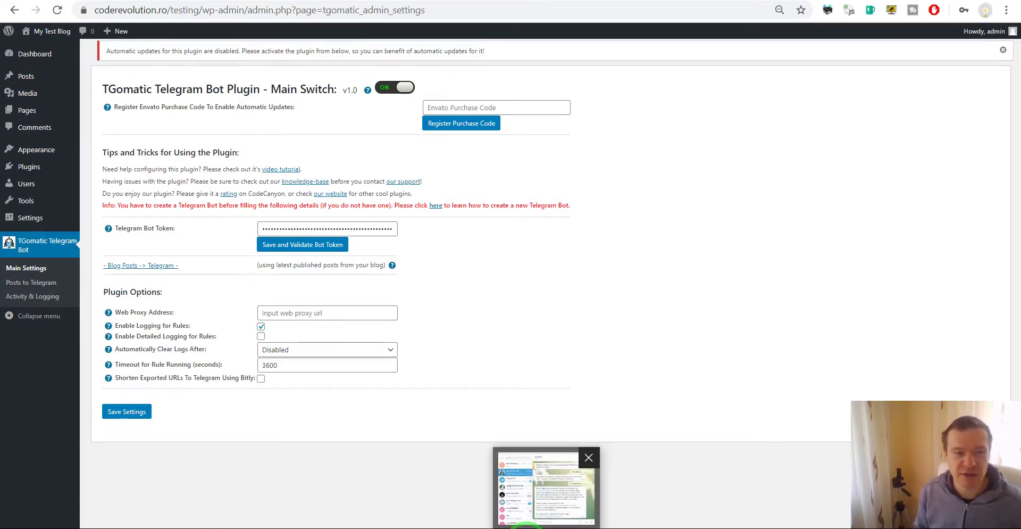
Step: In Telegram, highlight the bot username Privatebotsybot in BotFather and start a New Channel
{"action": "left_click", "coordinate": [527, 523]}
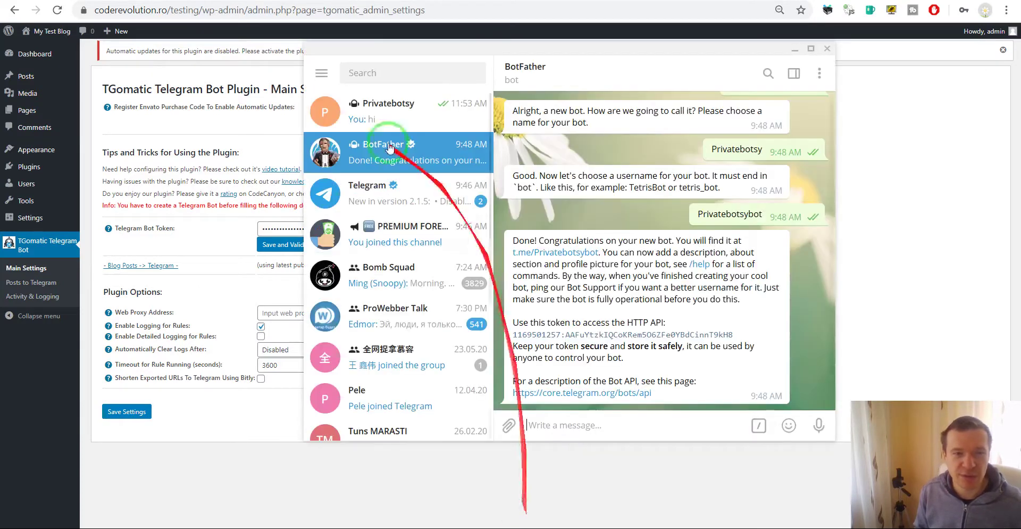
{"action": "double_click", "coordinate": [734, 215]}
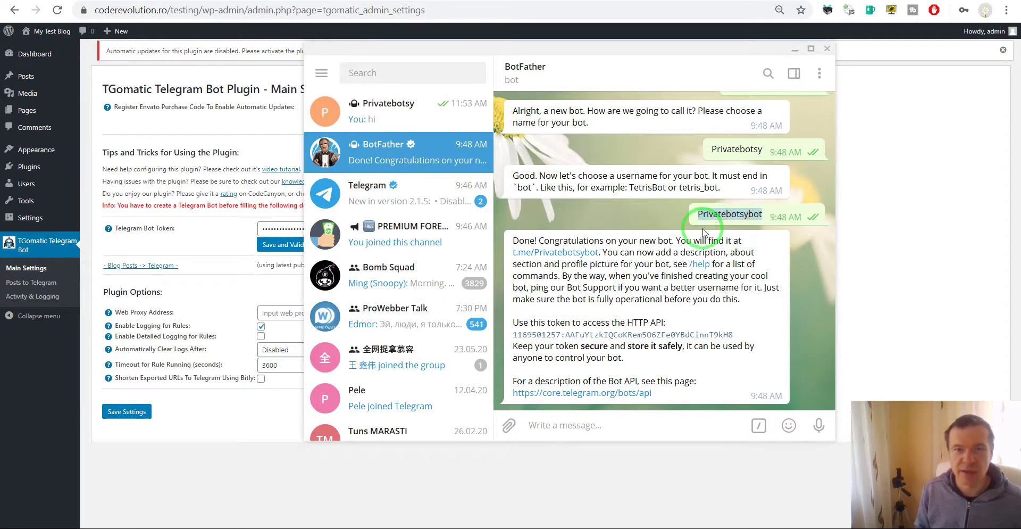
{"action": "left_click_drag", "start_coordinate": [703, 232], "coordinate": [719, 238]}
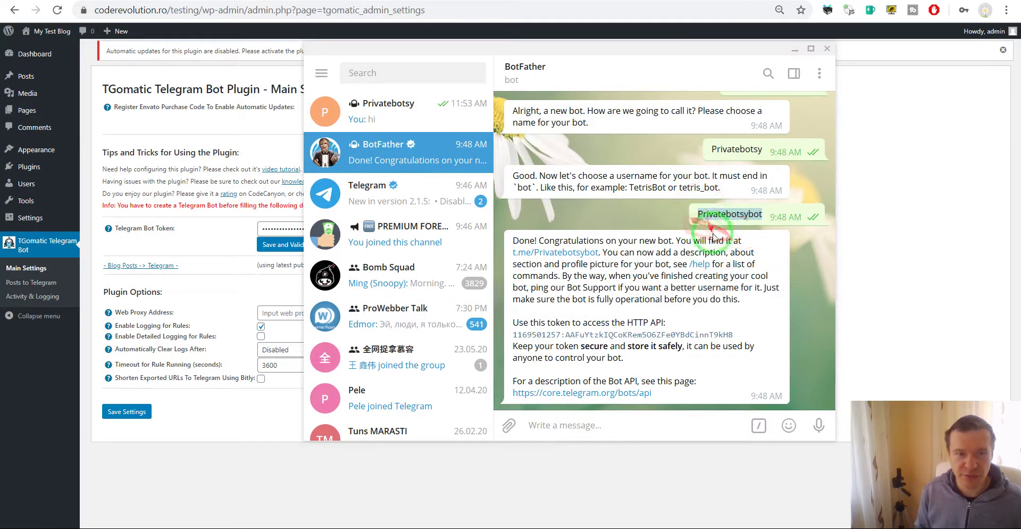
{"action": "left_click", "coordinate": [321, 73]}
{"action": "left_click", "coordinate": [404, 195]}
{"action": "type", "text": "Private channel"}
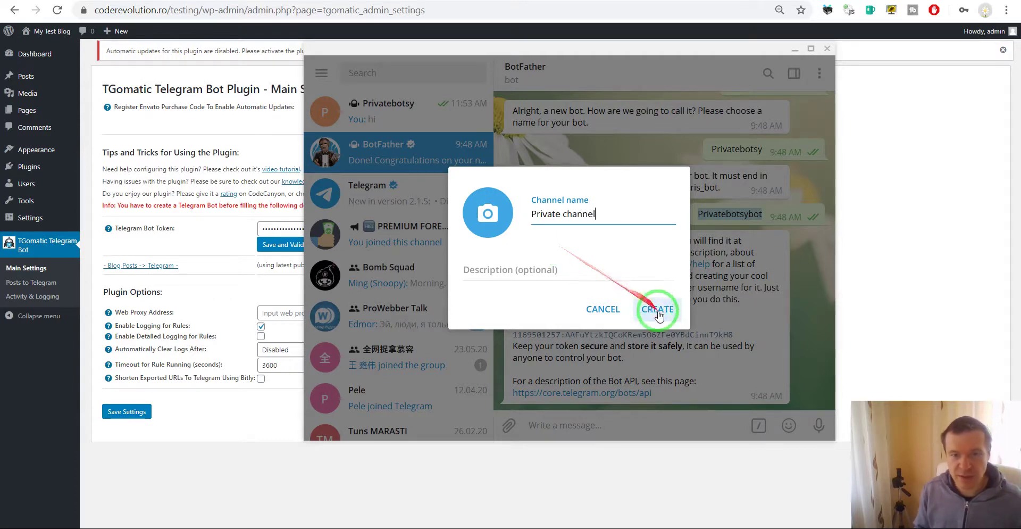
Step: Create the channel as public with the link t.me/testingchannel54
{"action": "left_click", "coordinate": [657, 307]}
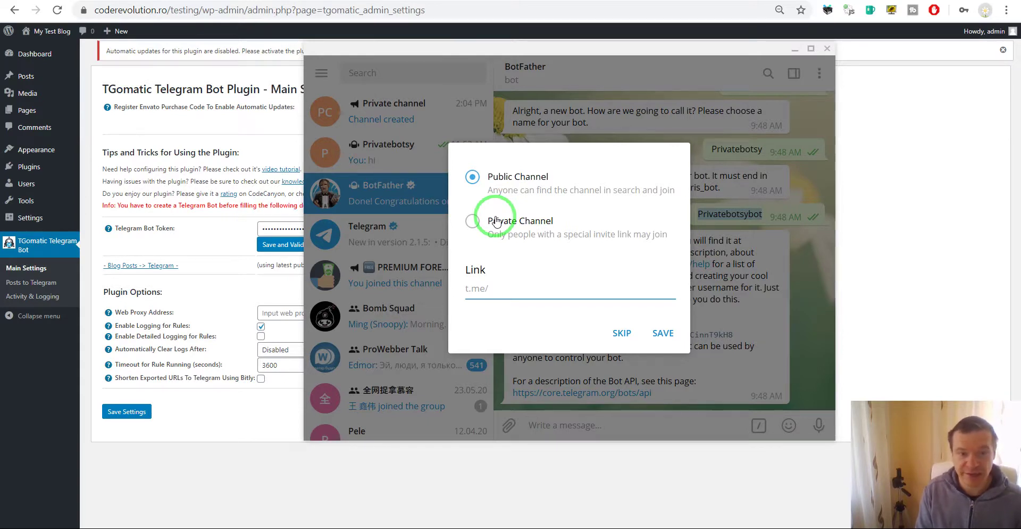
{"action": "type", "text": "testingchan"}
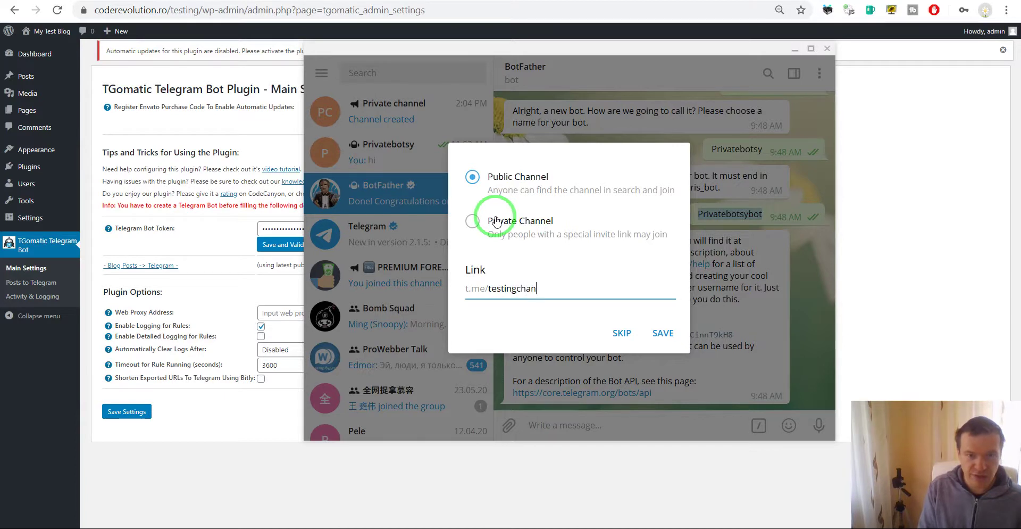
{"action": "type", "text": "nel"}
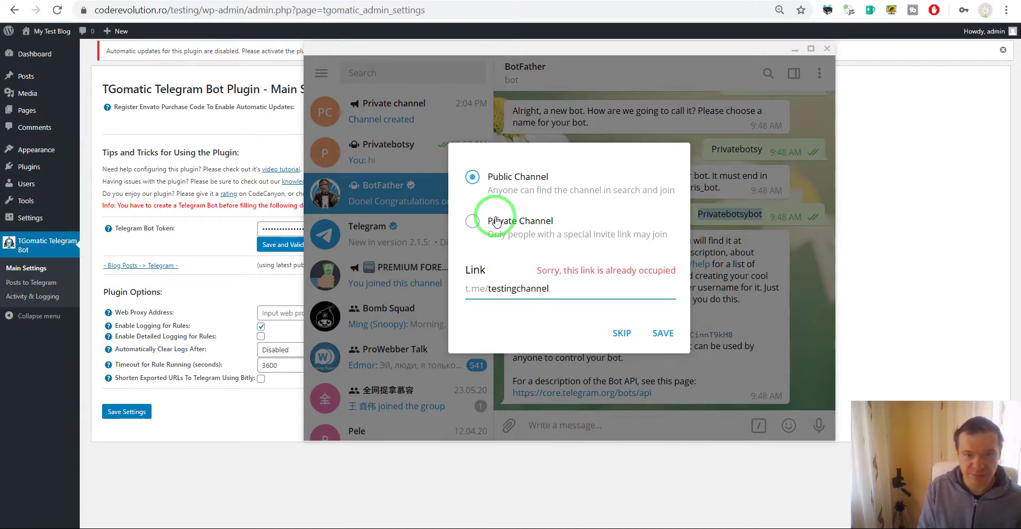
{"action": "type", "text": "54"}
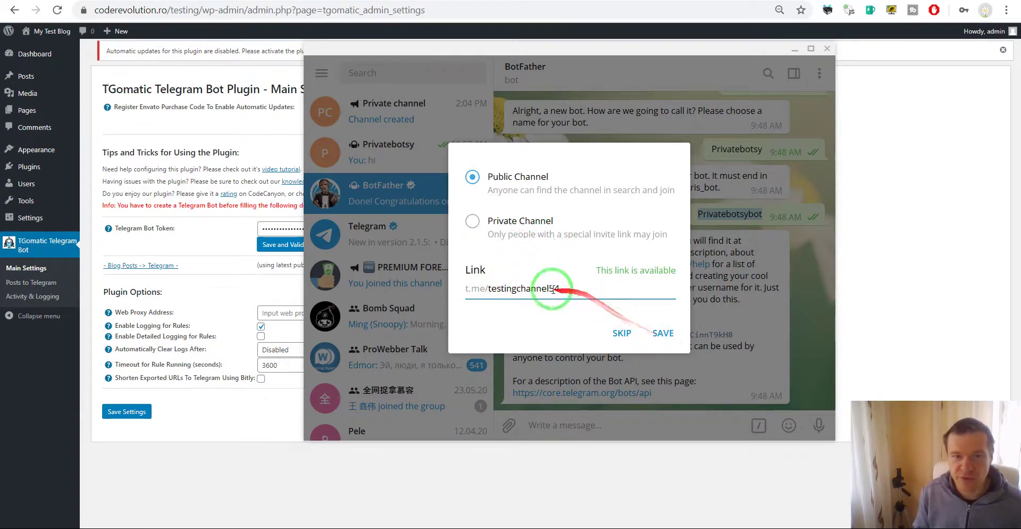
{"action": "left_click_drag", "start_coordinate": [547, 291], "coordinate": [522, 293]}
{"action": "left_click", "coordinate": [663, 333]}
Step: Add Privatebotsybot to the channel as an administrator and save its permissions
{"action": "type", "text": "Privatebotsybot"}
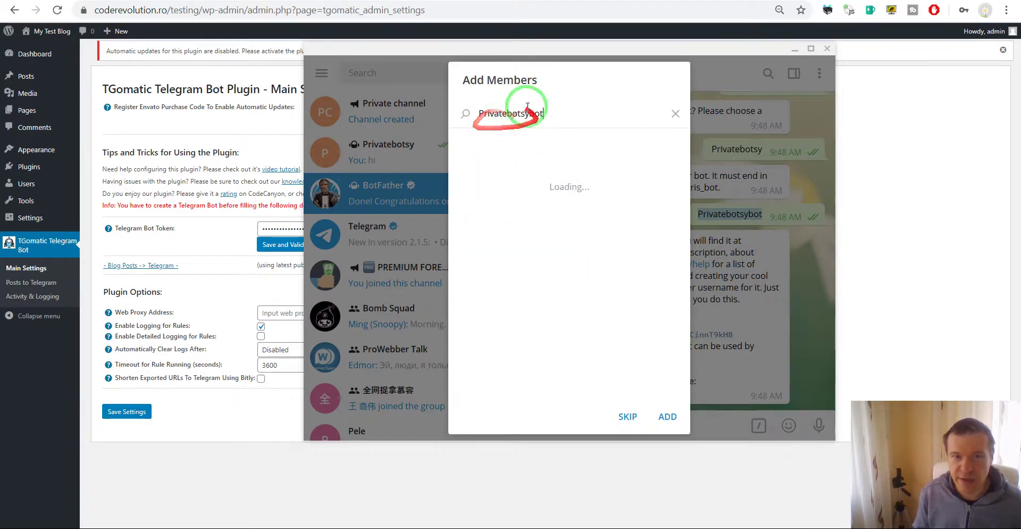
{"action": "left_click", "coordinate": [531, 159]}
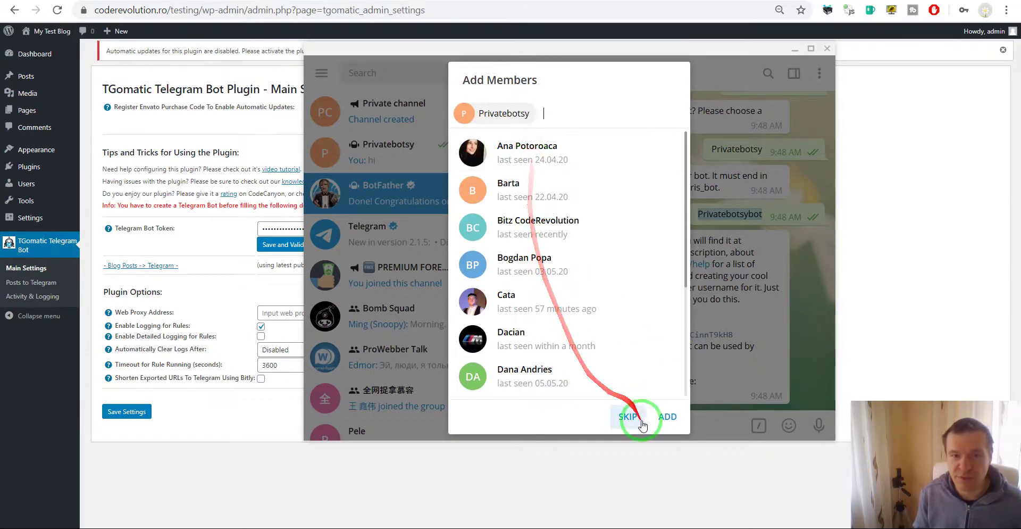
{"action": "left_click", "coordinate": [663, 419]}
{"action": "left_click", "coordinate": [632, 269]}
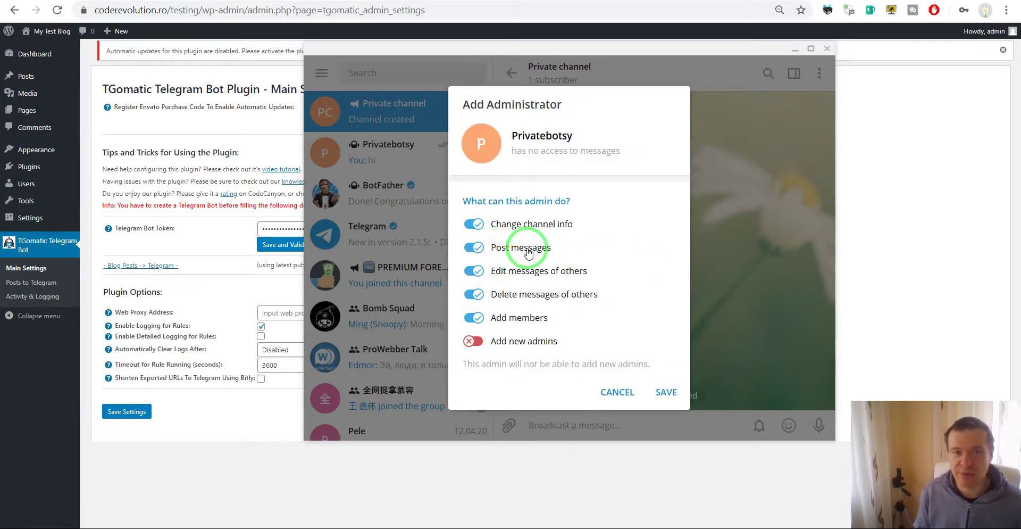
{"action": "left_click", "coordinate": [683, 397]}
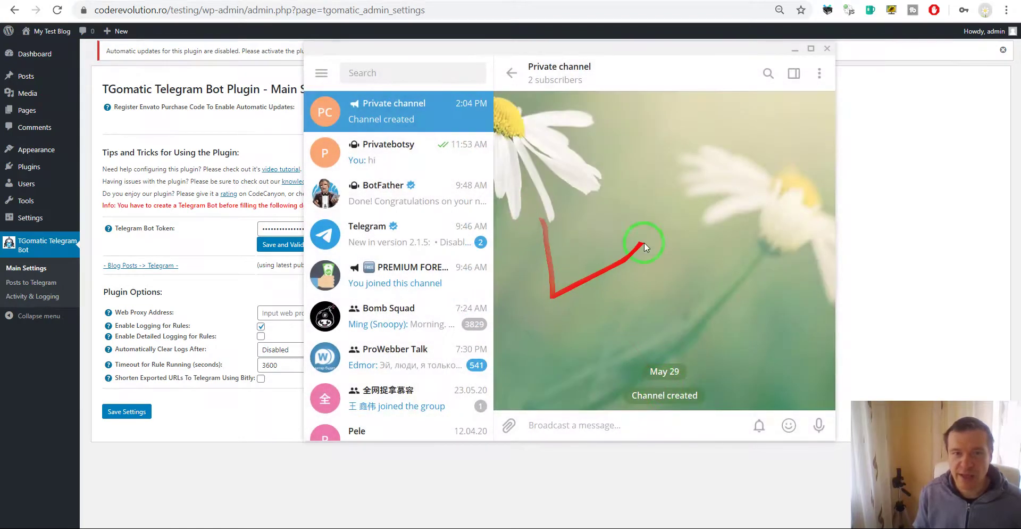
Step: View Private channel's info, then return to WordPress's Posts to Telegram settings
{"action": "right_click", "coordinate": [371, 111]}
{"action": "left_click", "coordinate": [411, 170]}
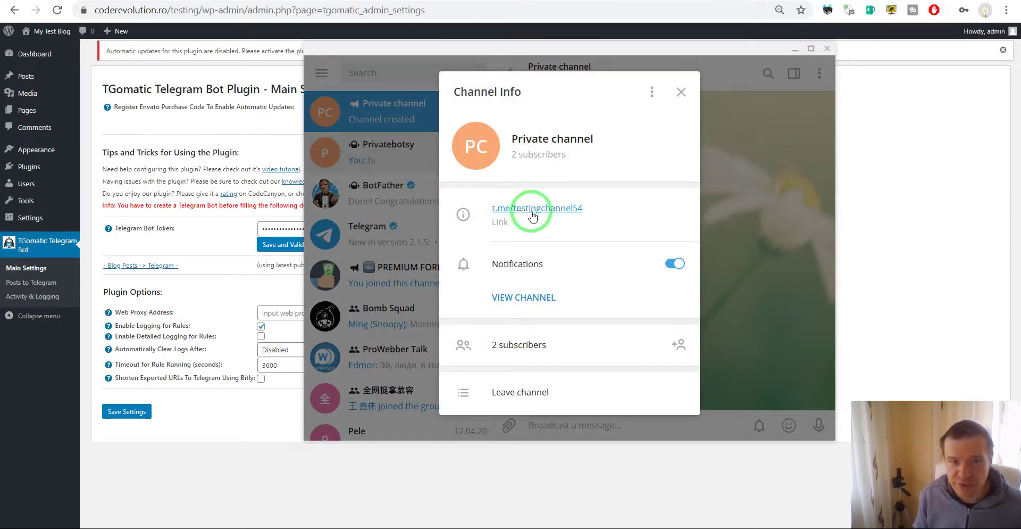
{"action": "left_click", "coordinate": [235, 247]}
{"action": "left_click", "coordinate": [36, 288]}
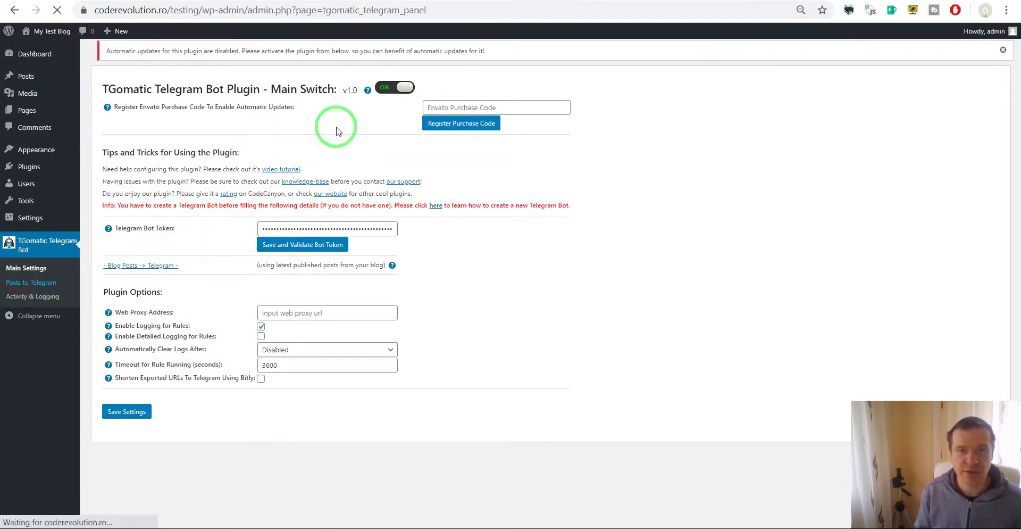
Step: Enter testingchannel54 in Conversation IDs and save the Posts to Telegram settings
{"action": "left_click", "coordinate": [369, 114]}
{"action": "type", "text": "testingchannel54"}
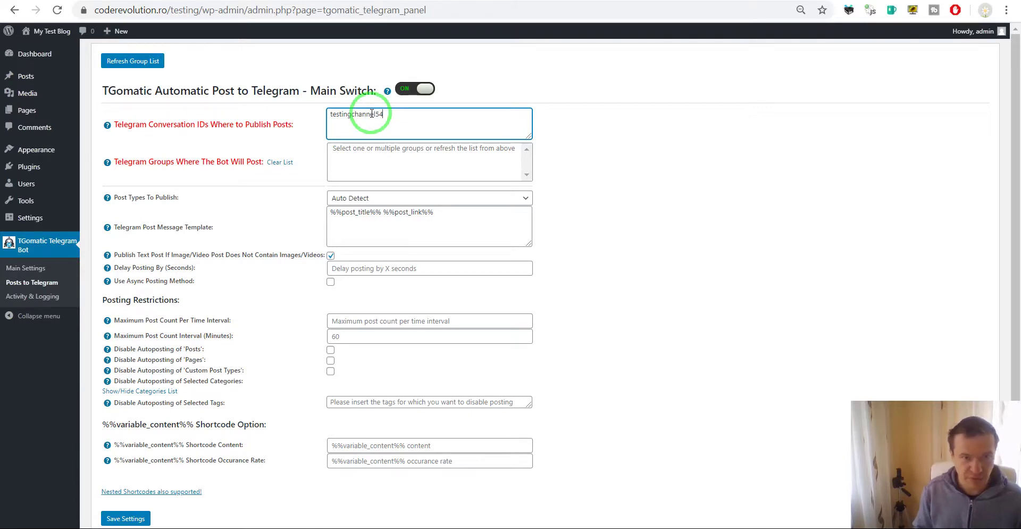
{"action": "left_click_drag", "start_coordinate": [372, 113], "coordinate": [540, 519]}
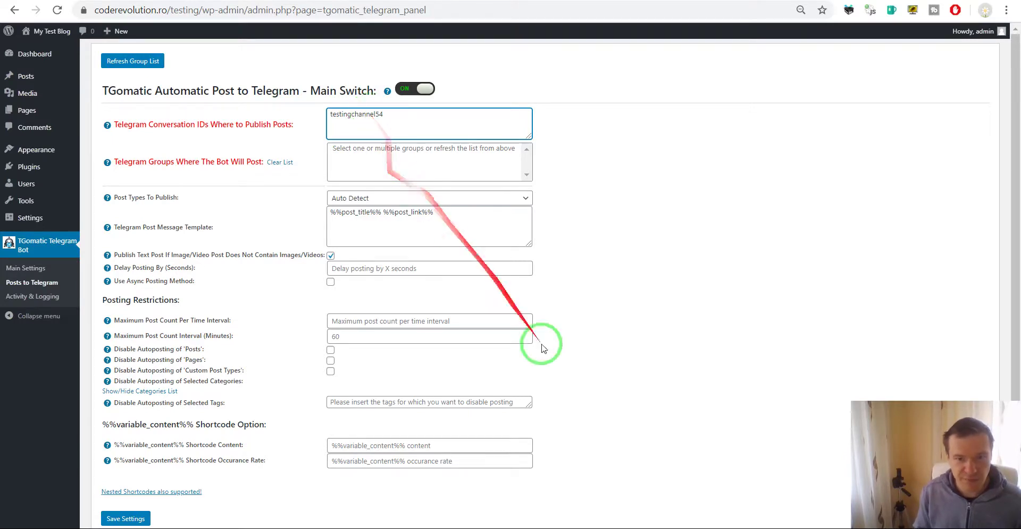
{"action": "left_click", "coordinate": [534, 526]}
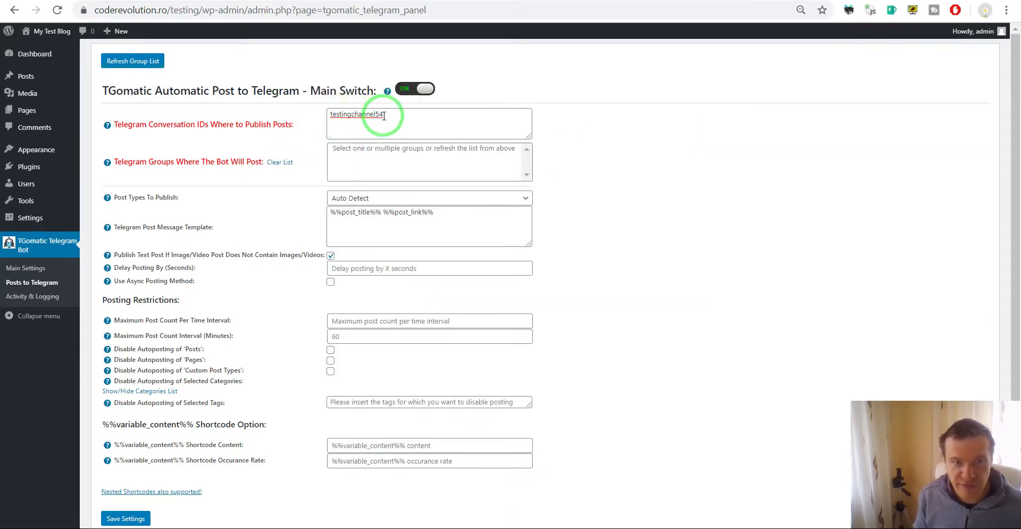
{"action": "left_click_drag", "start_coordinate": [383, 114], "coordinate": [330, 114]}
{"action": "left_click", "coordinate": [292, 130]}
{"action": "scroll", "coordinate": [112, 478], "scroll_direction": "down", "scroll_amount": 2}
{"action": "left_click", "coordinate": [122, 469]}
{"action": "scroll", "coordinate": [205, 319], "scroll_direction": "up", "scroll_amount": 2}
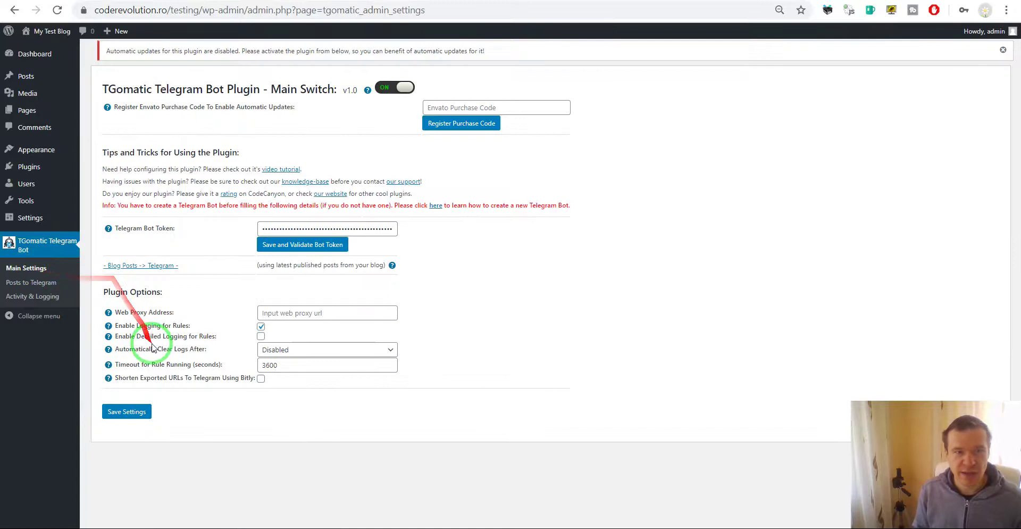
Step: Tick Enable Detailed Logging for Rules and save TGomatic's main settings
{"action": "left_click_drag", "start_coordinate": [115, 335], "coordinate": [260, 341]}
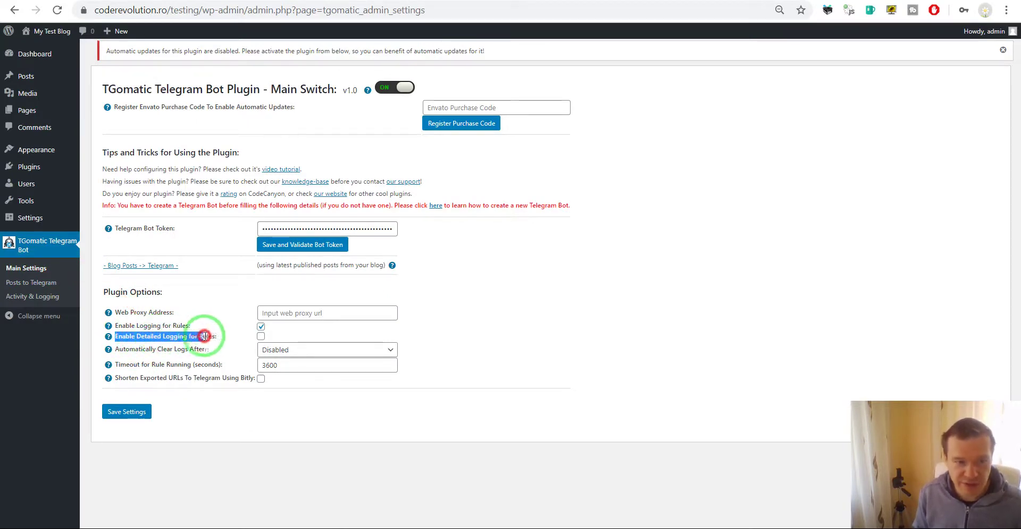
{"action": "left_click", "coordinate": [261, 337]}
{"action": "left_click", "coordinate": [127, 412]}
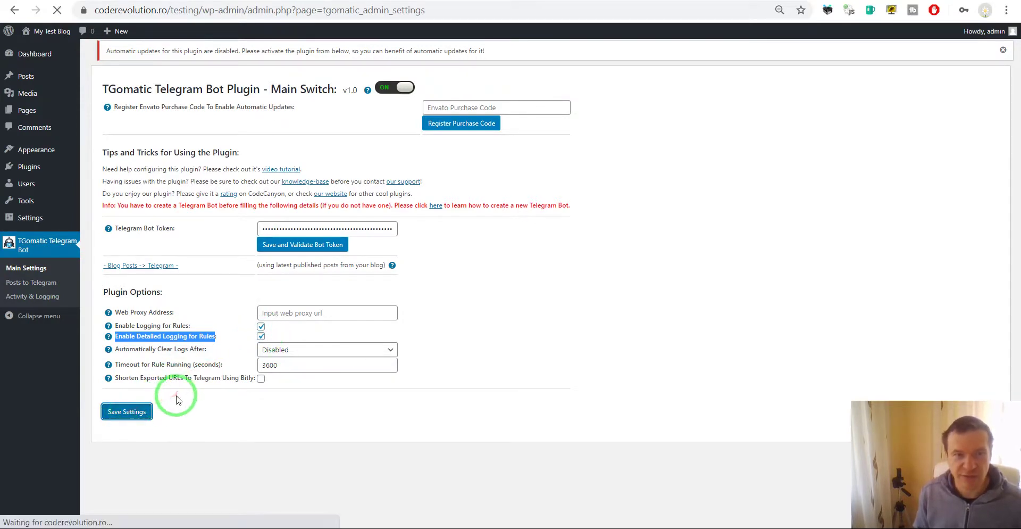
Step: Go to Posts > Add New to start a new post
{"action": "left_click_drag", "start_coordinate": [178, 394], "coordinate": [91, 248]}
{"action": "left_click_drag", "start_coordinate": [27, 74], "coordinate": [24, 315]}
{"action": "mouse_move", "coordinate": [26, 76]}
{"action": "left_click", "coordinate": [100, 92]}
{"action": "left_click_drag", "start_coordinate": [111, 92], "coordinate": [276, 105]}
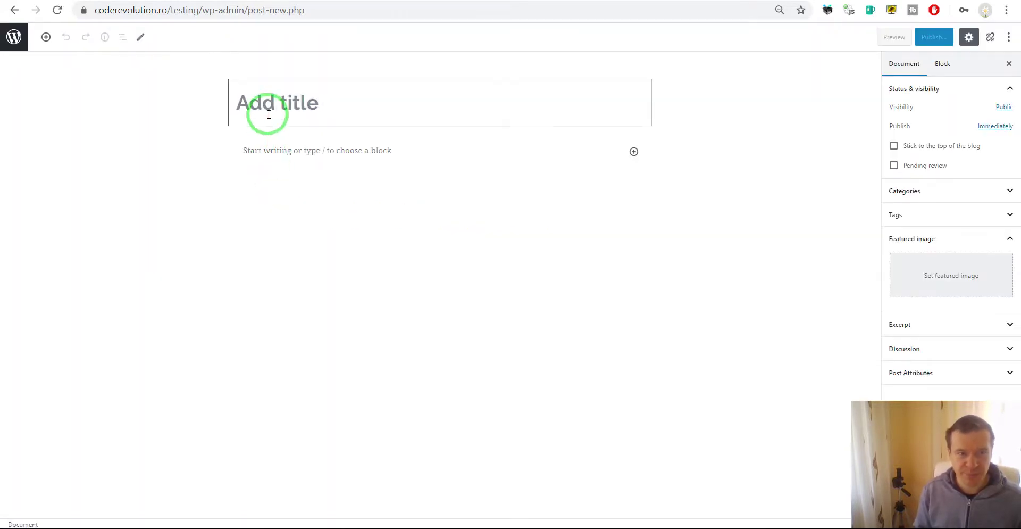
Step: Publish a post with title 'test' and body 'test', then return to the Plugins page
{"action": "type", "text": "test"}
{"action": "left_click", "coordinate": [271, 149]}
{"action": "type", "text": "test"}
{"action": "left_click_drag", "start_coordinate": [271, 148], "coordinate": [961, 48]}
{"action": "left_click", "coordinate": [933, 37]}
{"action": "left_click", "coordinate": [945, 36]}
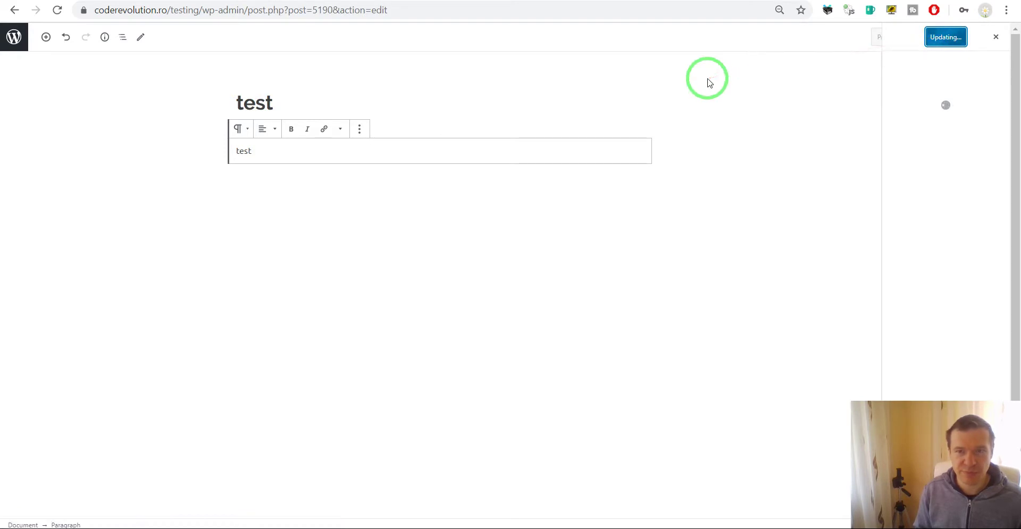
{"action": "left_click", "coordinate": [56, 13]}
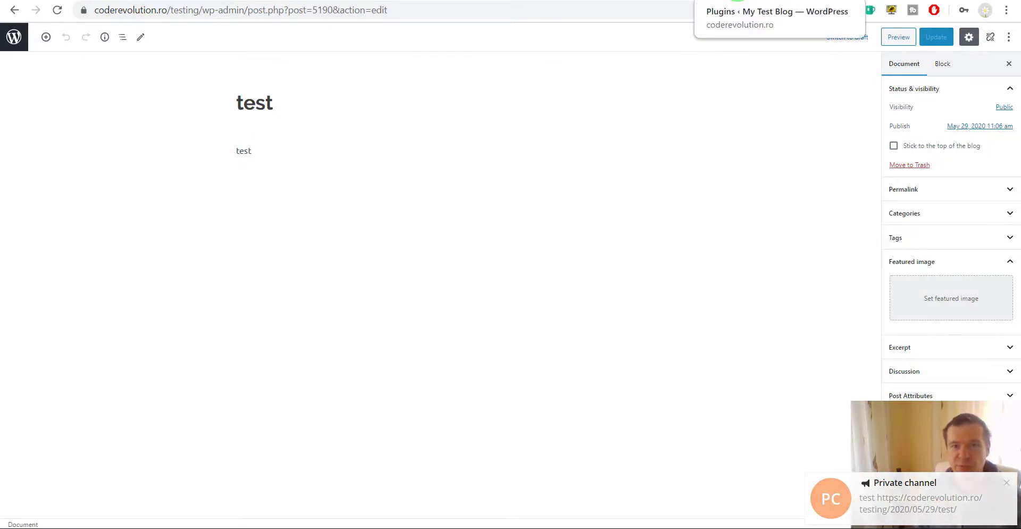
{"action": "left_click", "coordinate": [718, 3]}
{"action": "mouse_move", "coordinate": [43, 294]}
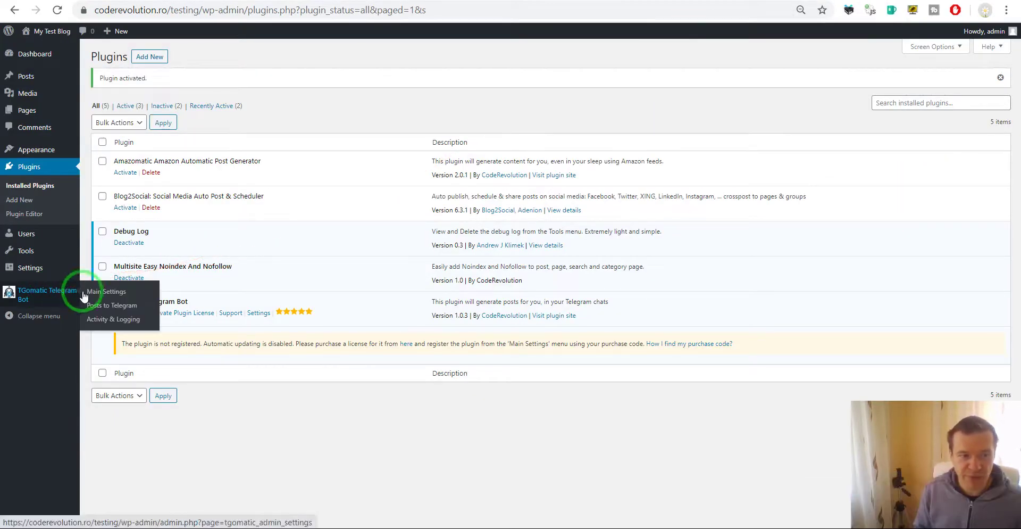
{"action": "left_click", "coordinate": [96, 319]}
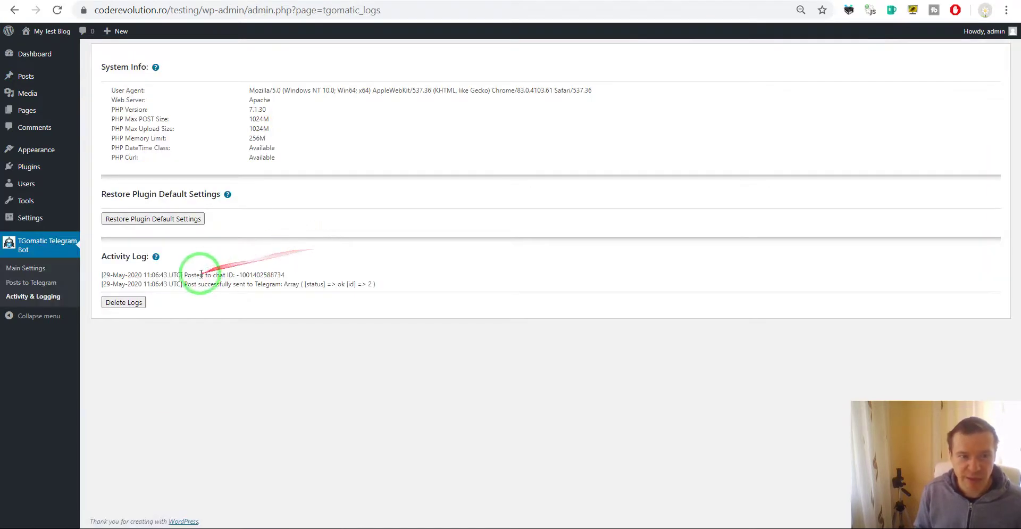
{"action": "left_click_drag", "start_coordinate": [185, 274], "coordinate": [234, 274]}
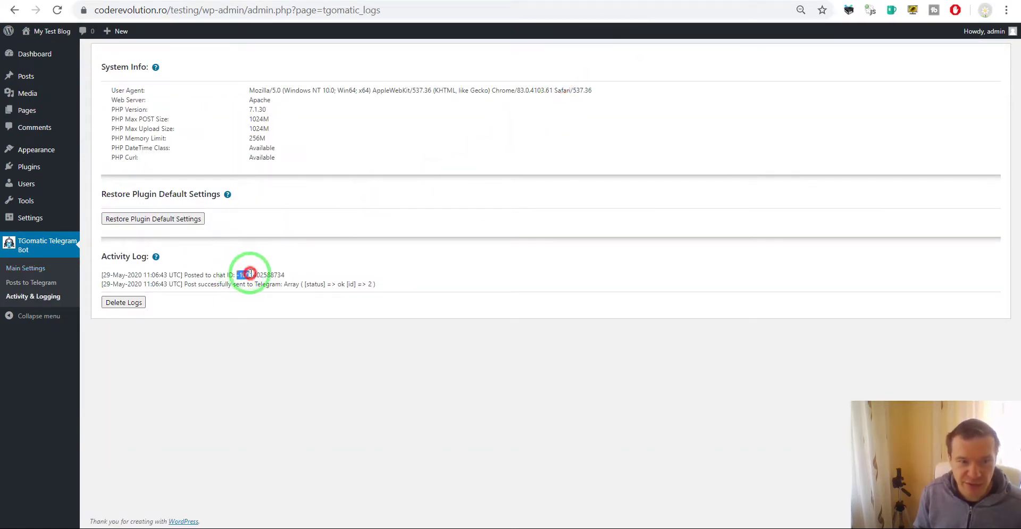
{"action": "left_click_drag", "start_coordinate": [237, 273], "coordinate": [285, 275]}
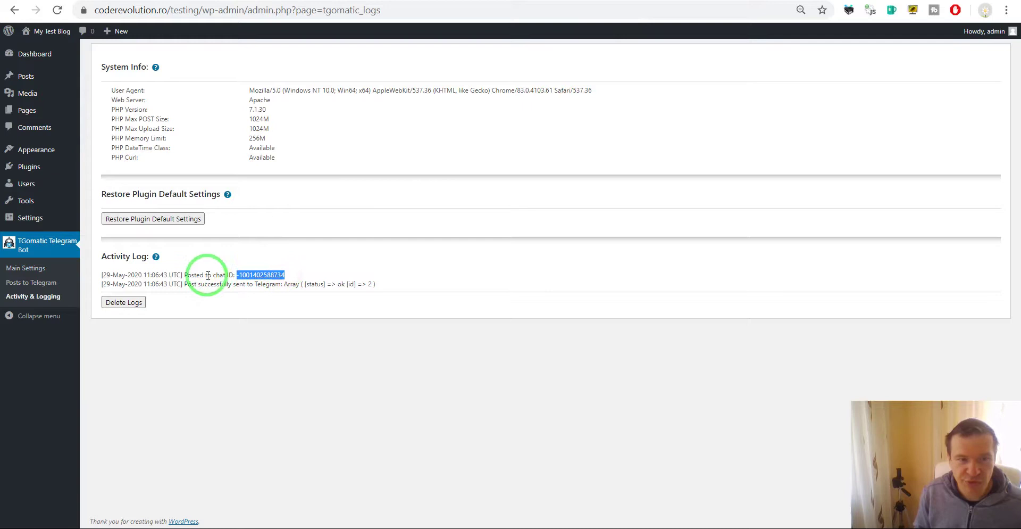
{"action": "left_click", "coordinate": [238, 275]}
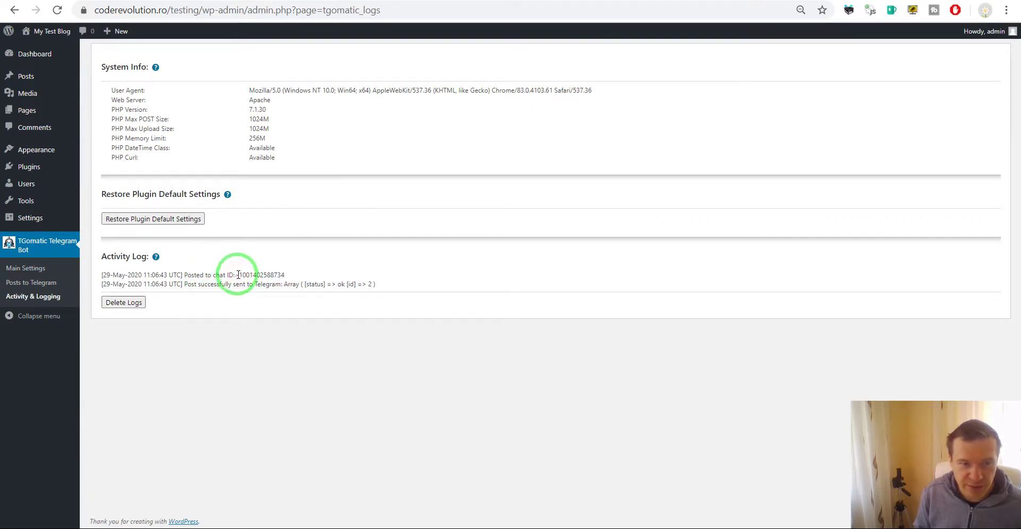
{"action": "left_click_drag", "start_coordinate": [243, 274], "coordinate": [286, 275]}
{"action": "key", "text": "ctrl+c"}
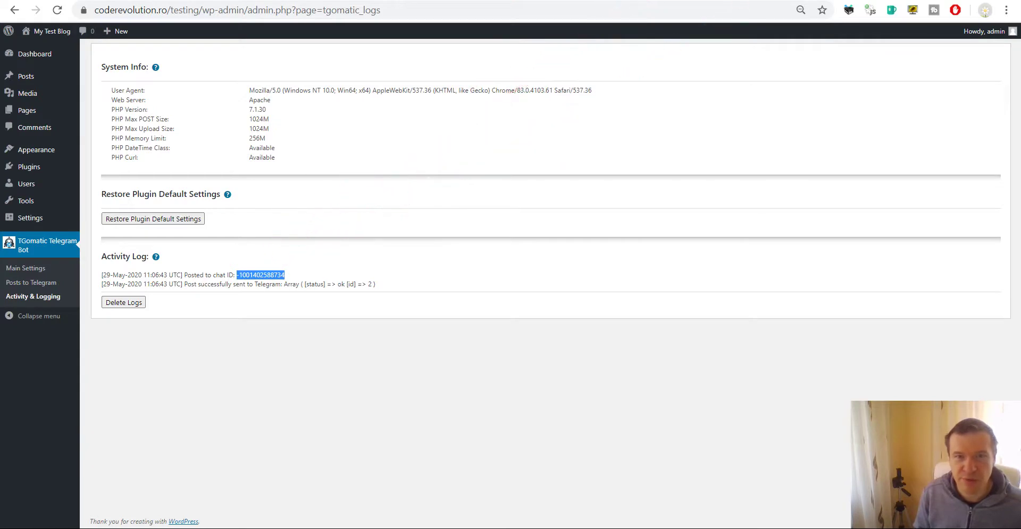
{"action": "left_click", "coordinate": [24, 285]}
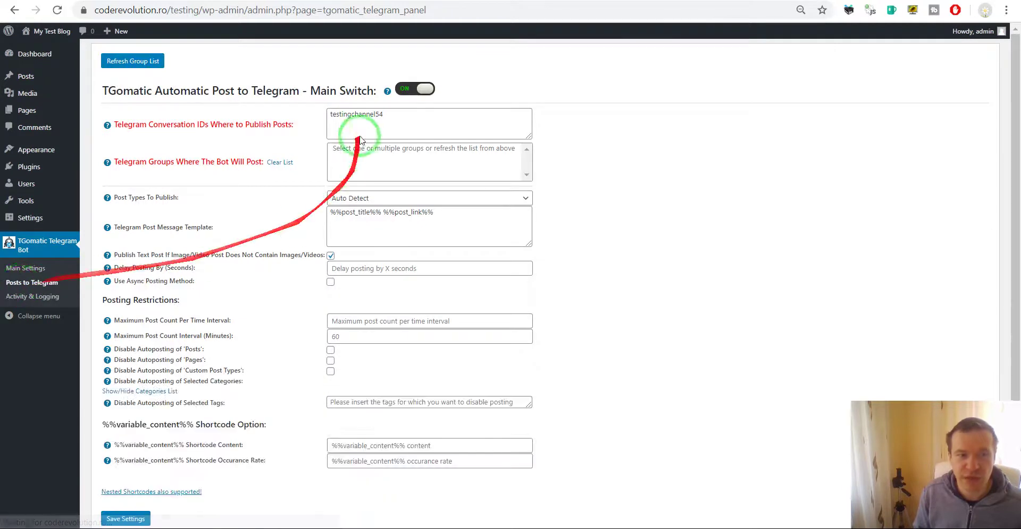
{"action": "left_click", "coordinate": [363, 122]}
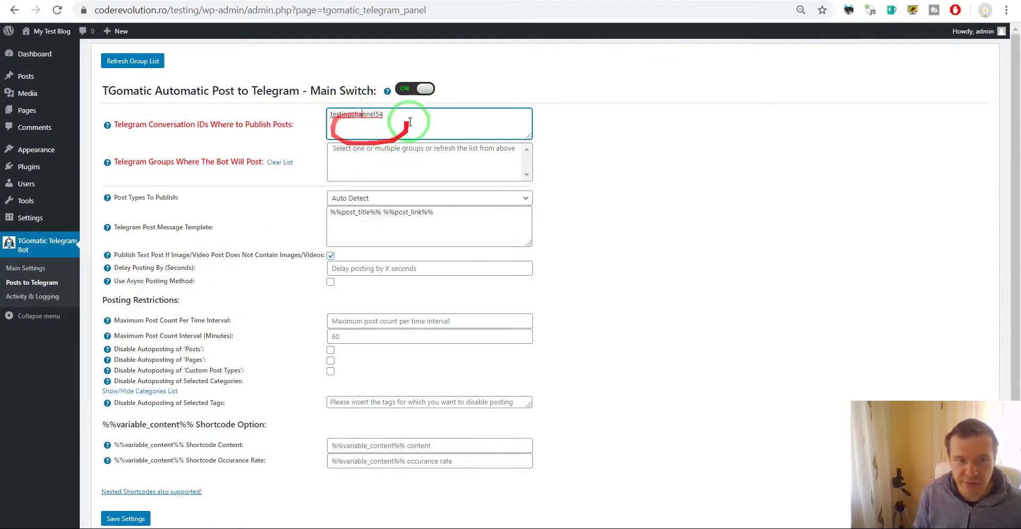
{"action": "left_click_drag", "start_coordinate": [410, 118], "coordinate": [331, 114]}
{"action": "key", "text": "ctrl+v"}
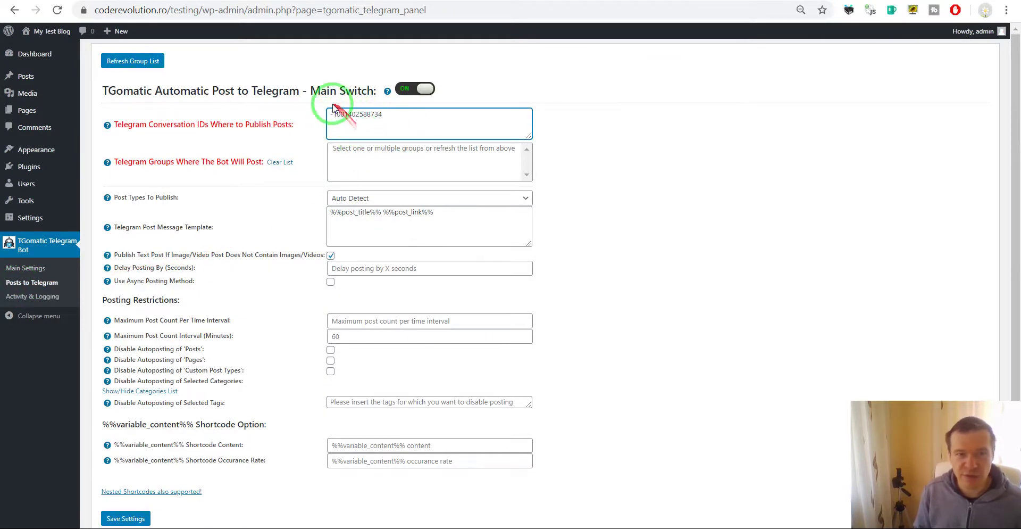
{"action": "left_click", "coordinate": [361, 114]}
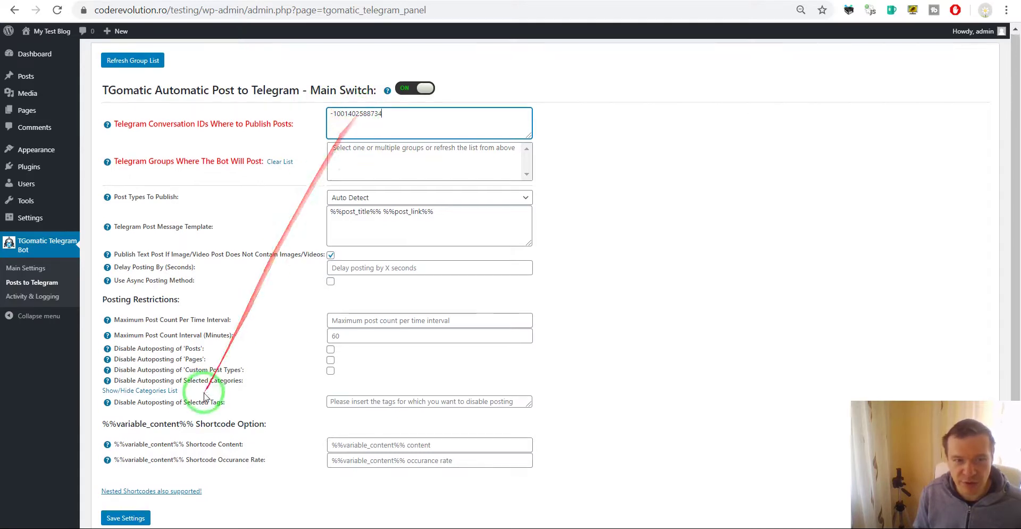
{"action": "scroll", "coordinate": [213, 436], "scroll_direction": "down", "scroll_amount": 1}
{"action": "left_click", "coordinate": [128, 468]}
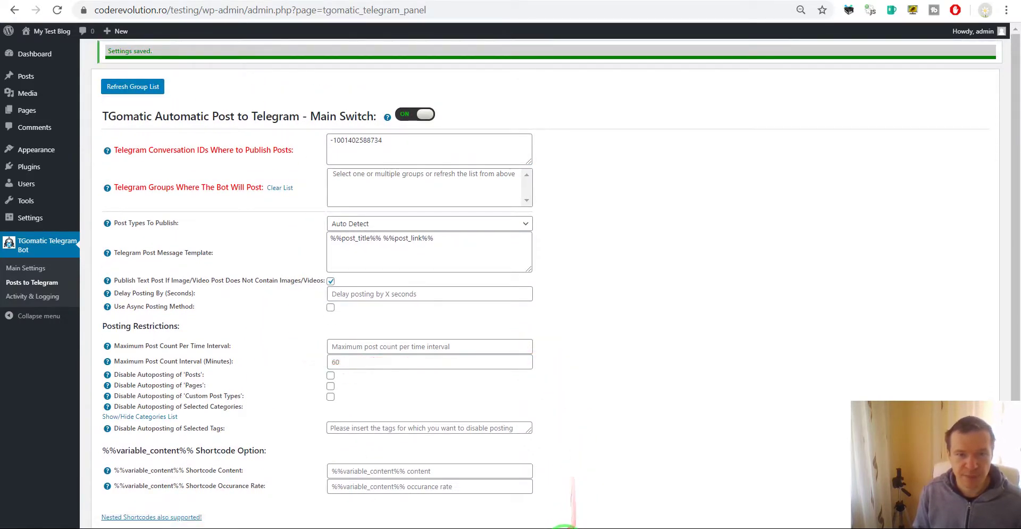
{"action": "left_click", "coordinate": [568, 526]}
Step: Change Private channel's type to Private Channel in Manage Channel and save
{"action": "left_click", "coordinate": [732, 218]}
{"action": "left_click", "coordinate": [819, 73]}
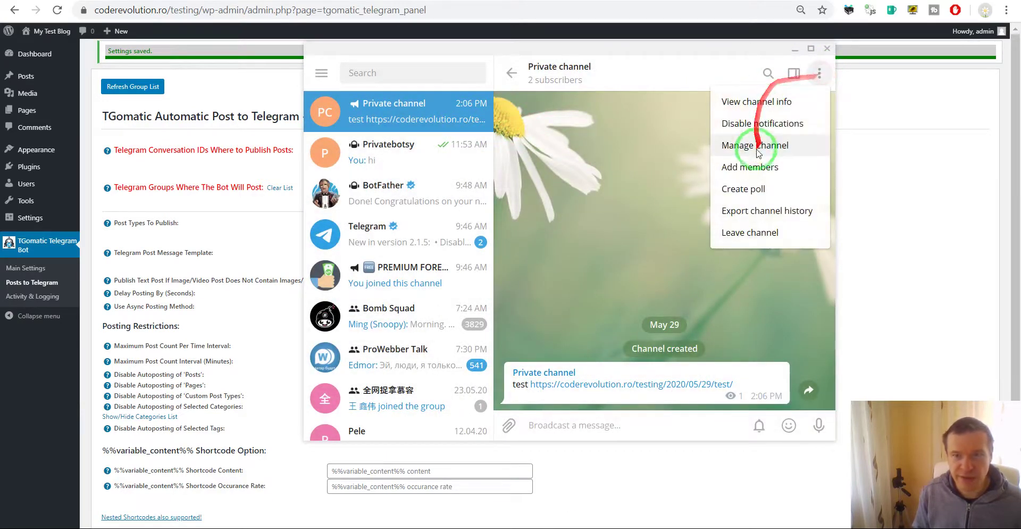
{"action": "left_click", "coordinate": [752, 148]}
{"action": "left_click", "coordinate": [641, 246]}
{"action": "left_click", "coordinate": [470, 207]}
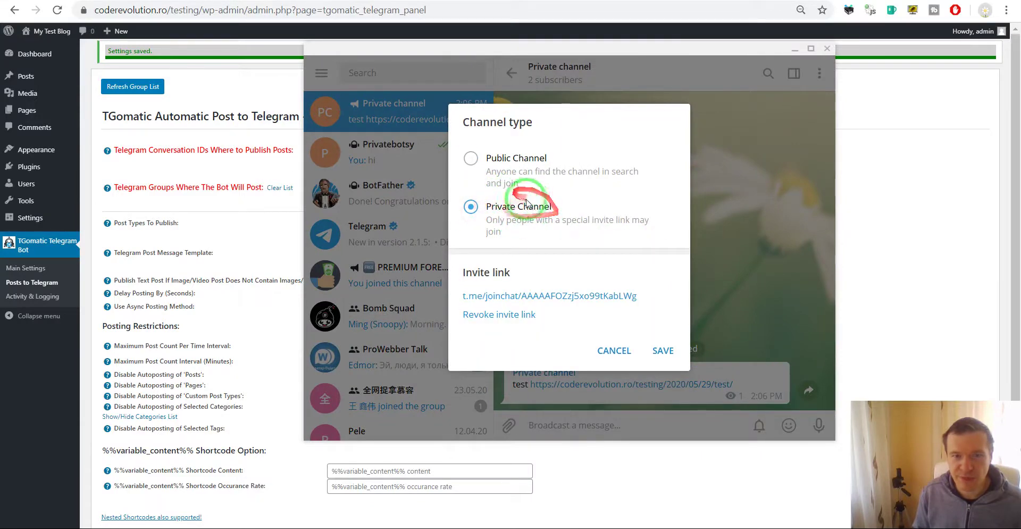
{"action": "left_click", "coordinate": [663, 350]}
{"action": "left_click", "coordinate": [659, 414]}
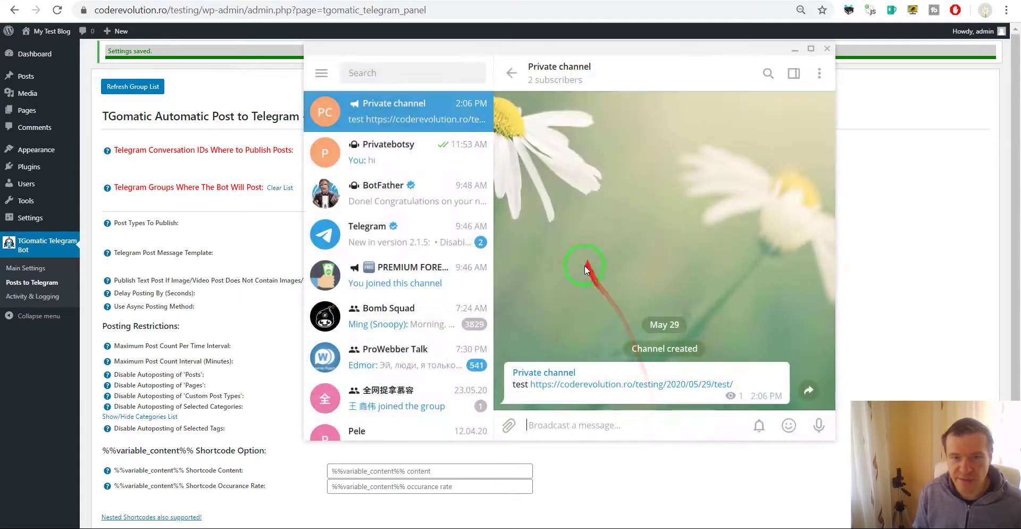
Step: Post the message 'private channel' in the channel, then return to WordPress
{"action": "left_click", "coordinate": [575, 391]}
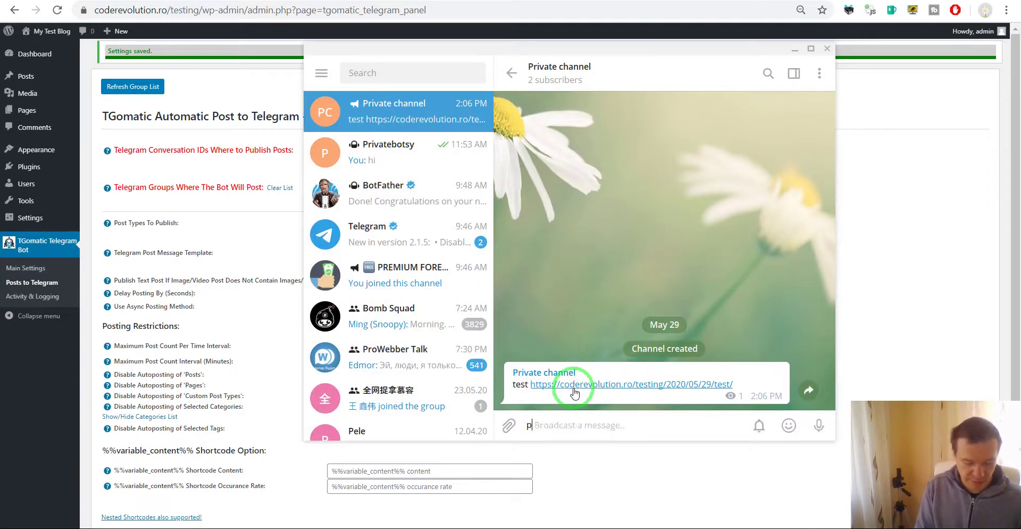
{"action": "type", "text": "private channel"}
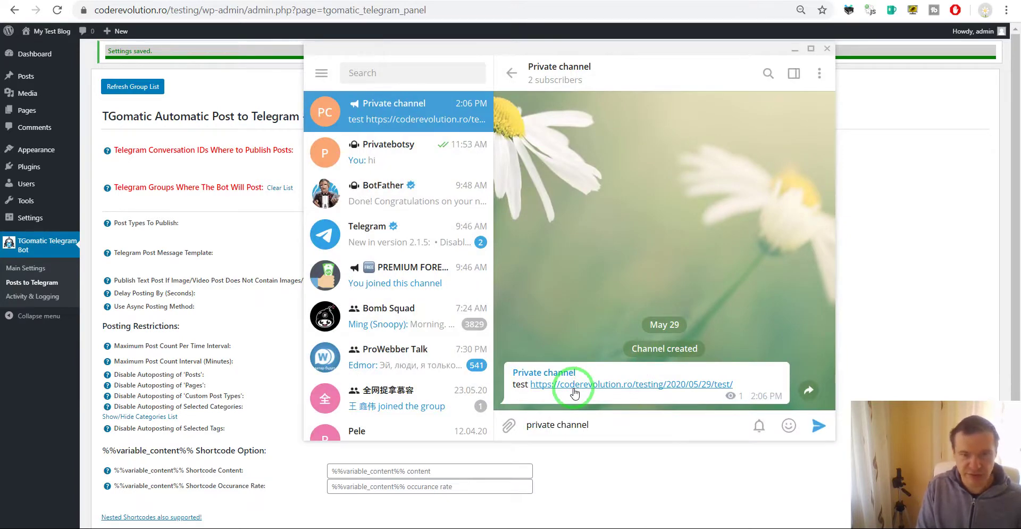
{"action": "key", "text": "Return"}
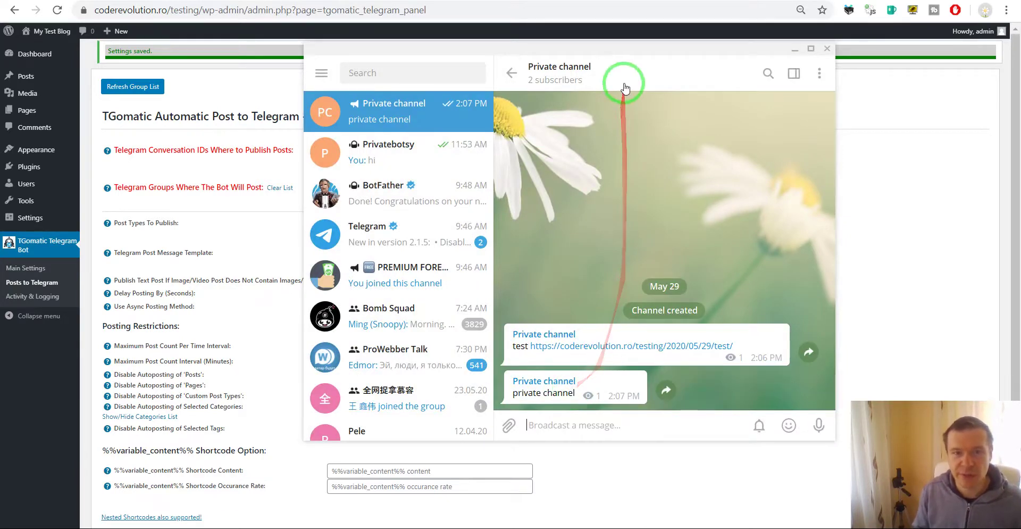
{"action": "left_click", "coordinate": [230, 89]}
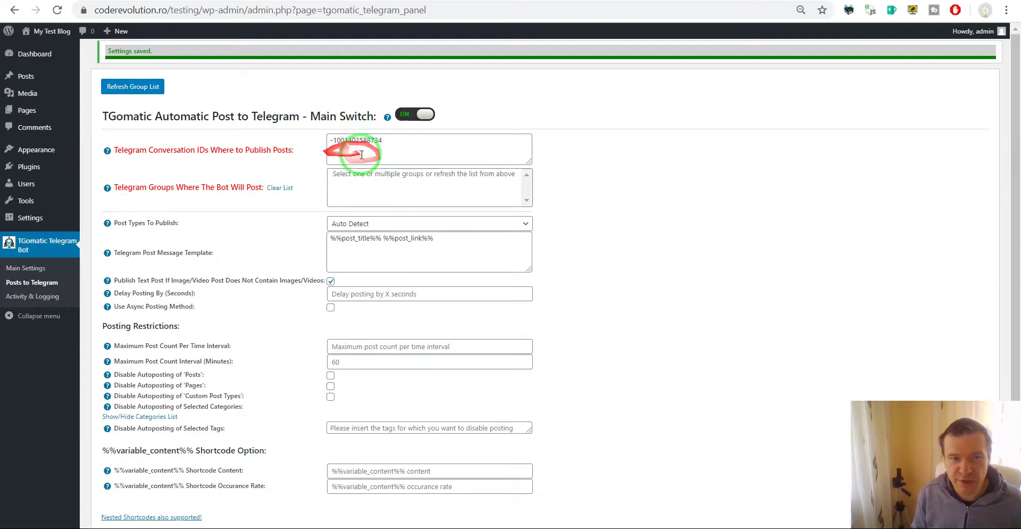
Step: Publish a new post titled 'test' with body 'test!!!!', then reload its editor
{"action": "mouse_move", "coordinate": [26, 76]}
{"action": "left_click", "coordinate": [104, 93]}
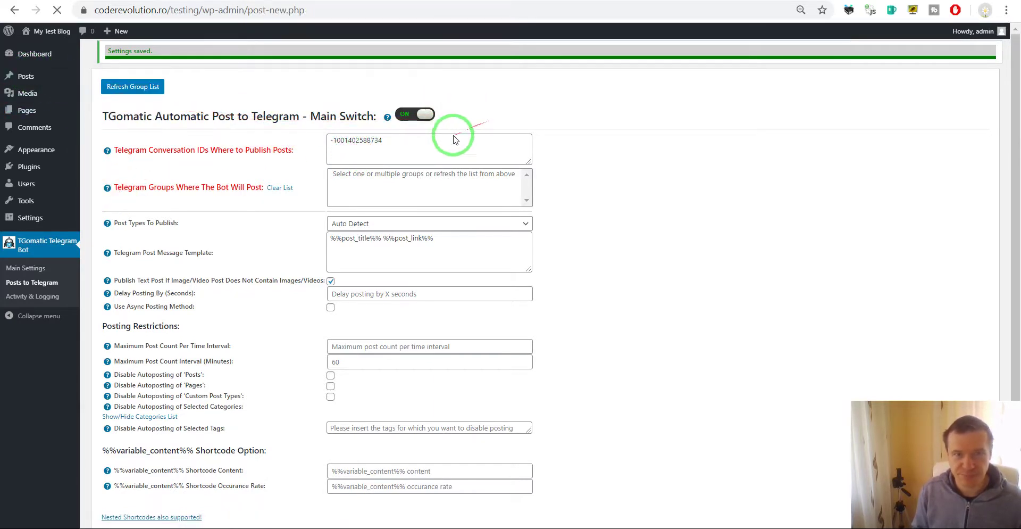
{"action": "type", "text": "test"}
{"action": "left_click", "coordinate": [332, 152]}
{"action": "type", "text": "te"}
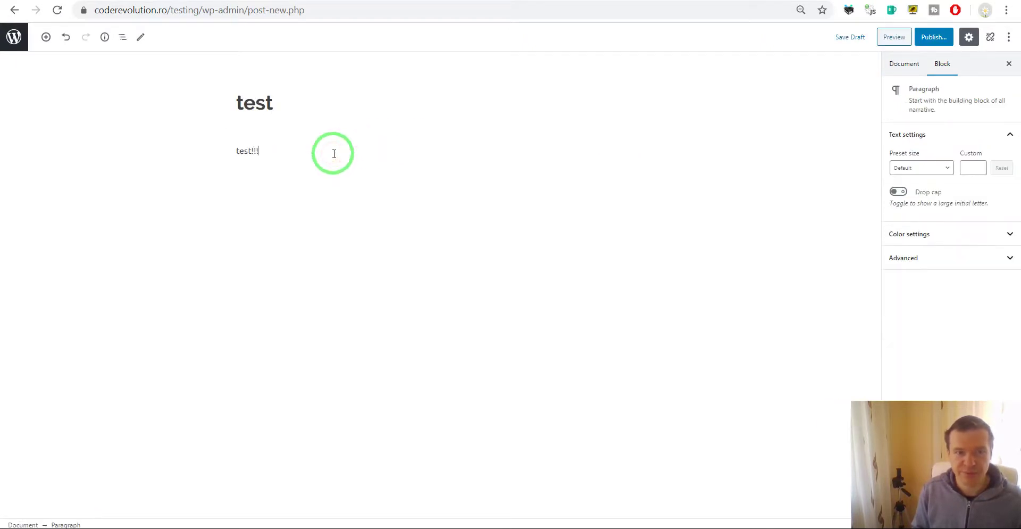
{"action": "left_click", "coordinate": [933, 37]}
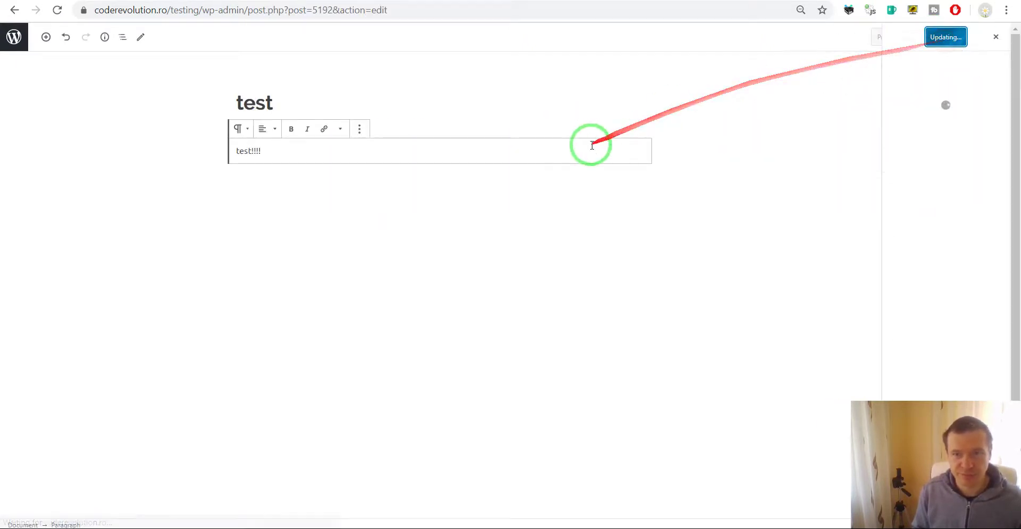
{"action": "left_click", "coordinate": [57, 11]}
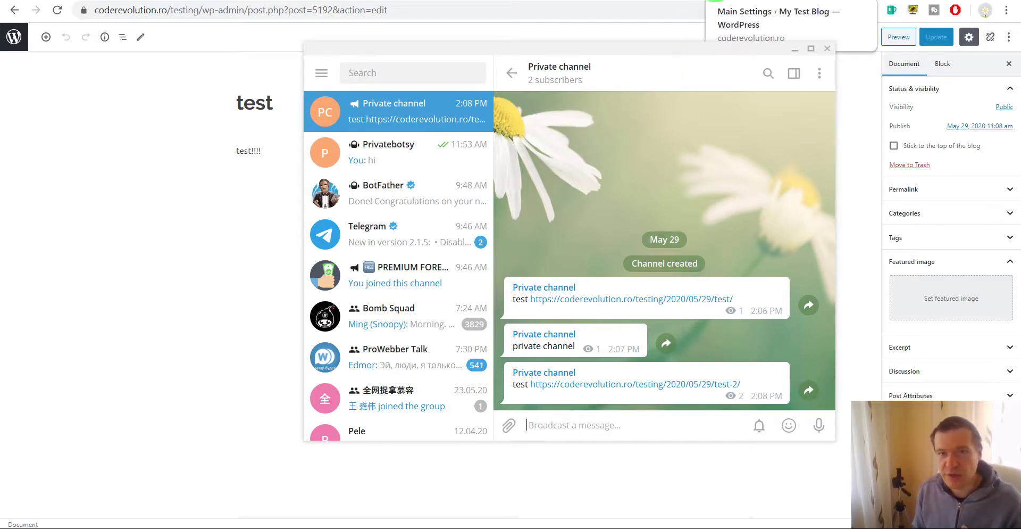
Step: After seeing the test-2 link in the private channel, return to the WordPress Plugins page
{"action": "left_click", "coordinate": [739, 1]}
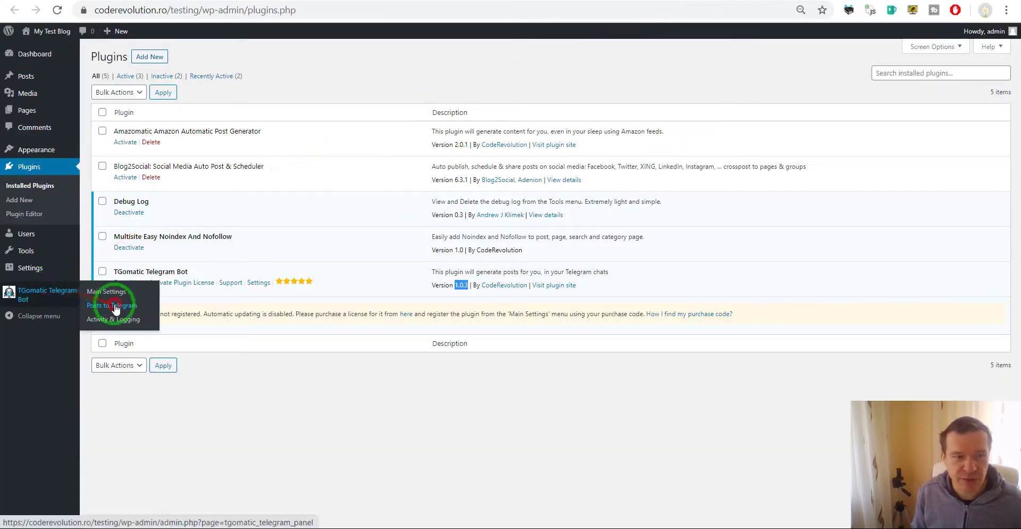
Step: Open TGomatic's Posts to Telegram page and review Post Types To Publish, keeping Auto Detect
{"action": "left_click", "coordinate": [51, 297]}
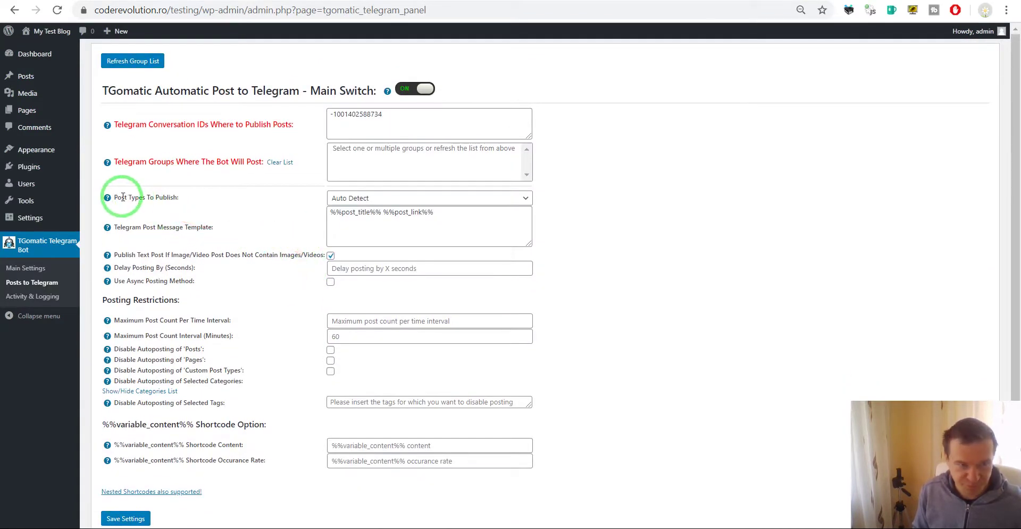
{"action": "left_click_drag", "start_coordinate": [116, 196], "coordinate": [178, 197]}
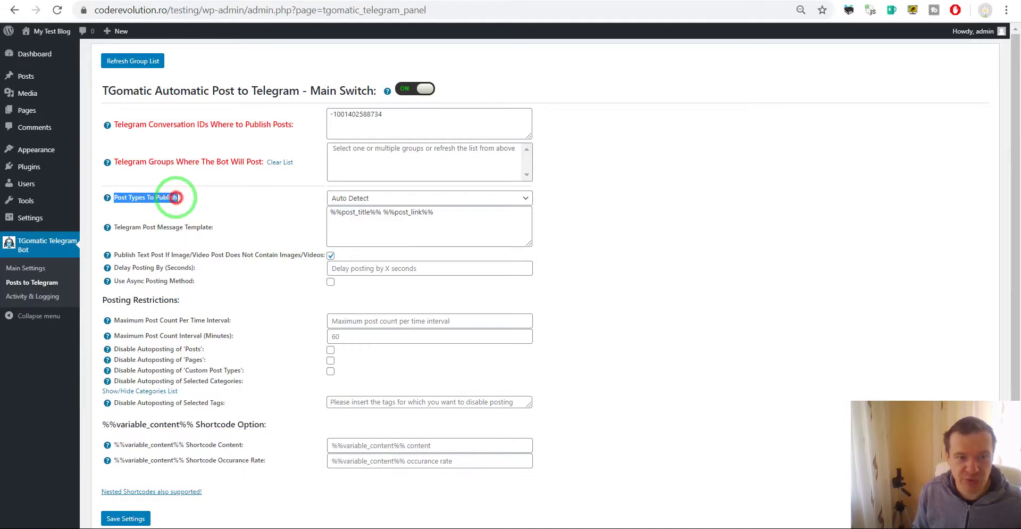
{"action": "left_click", "coordinate": [347, 199]}
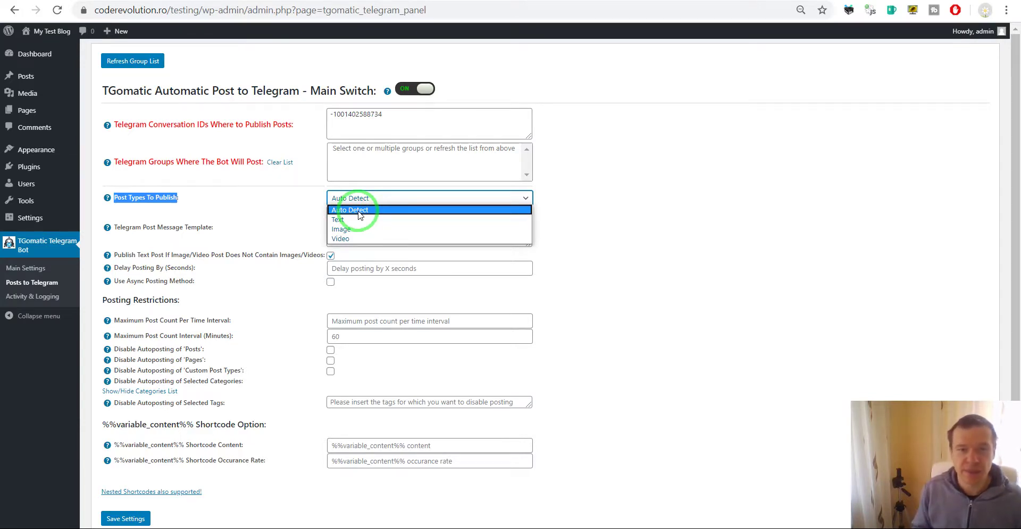
{"action": "left_click", "coordinate": [359, 215]}
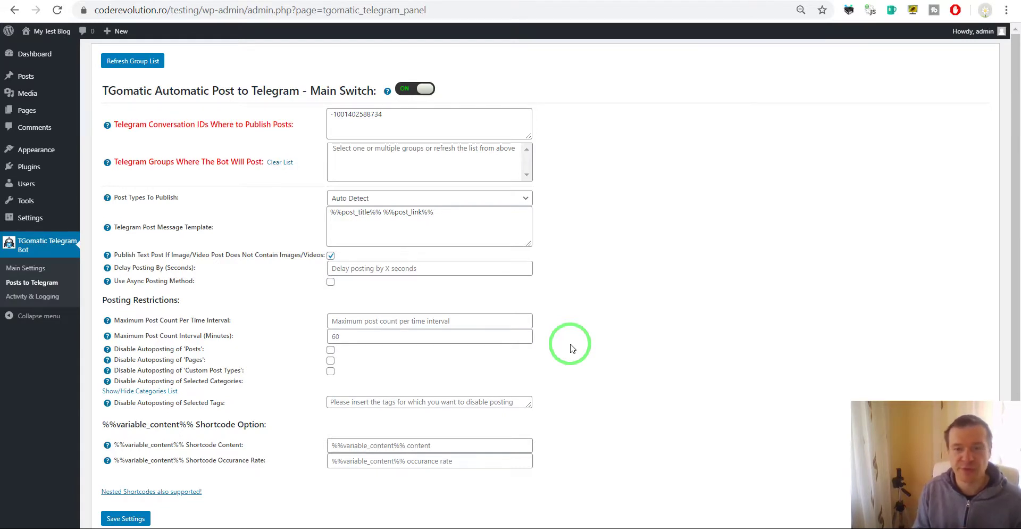
{"action": "left_click", "coordinate": [372, 197]}
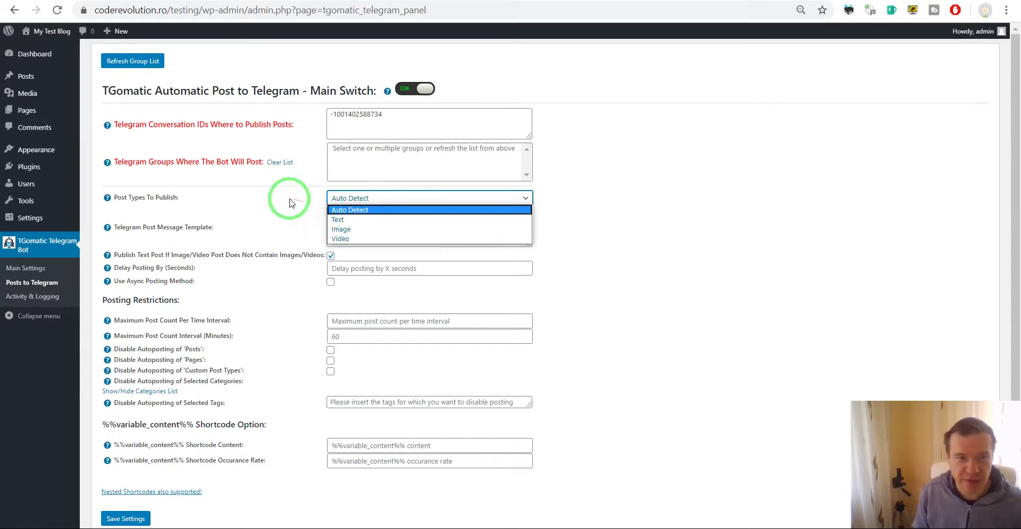
{"action": "left_click", "coordinate": [341, 211]}
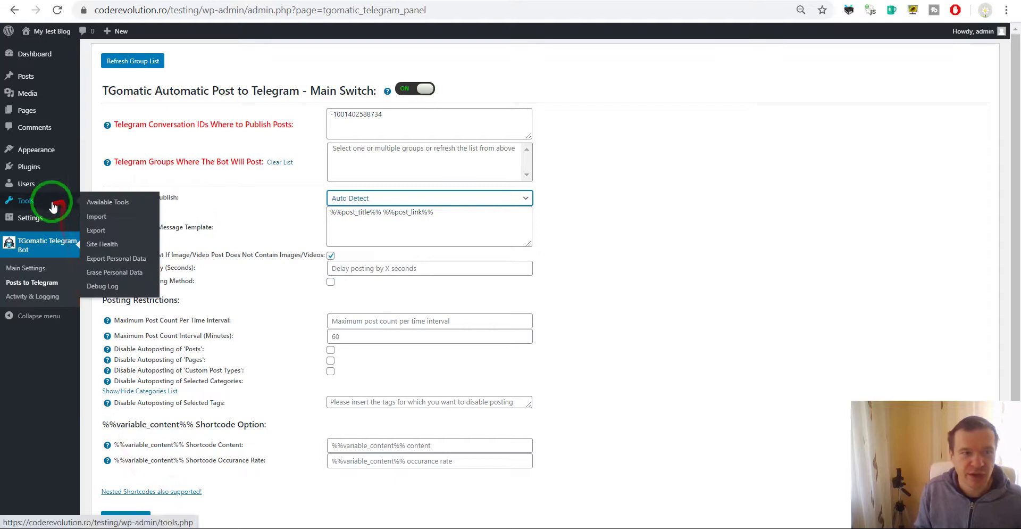
Step: Start a new post titled 'Image post' and fill the body with that text repeated
{"action": "mouse_move", "coordinate": [26, 76]}
{"action": "left_click", "coordinate": [113, 99]}
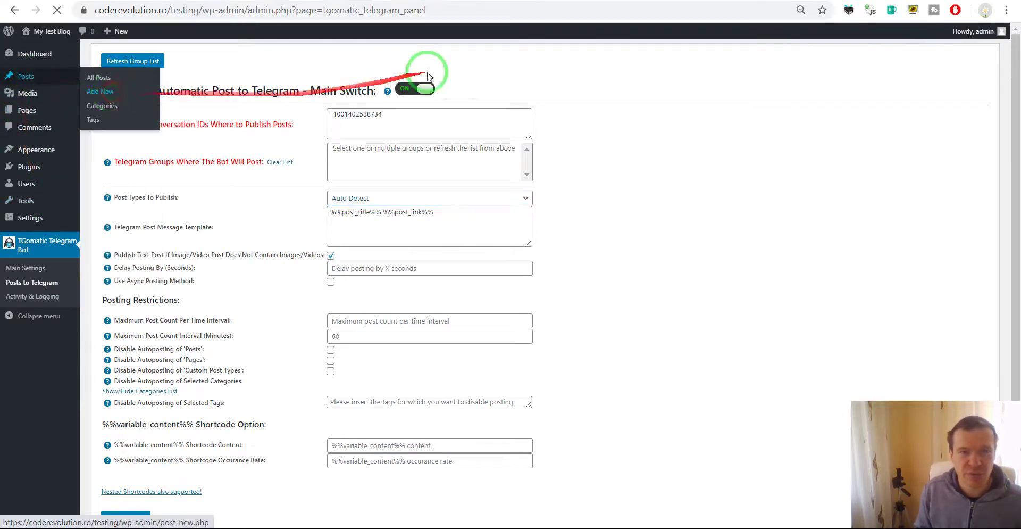
{"action": "type", "text": "Ima"}
{"action": "triple_click", "coordinate": [289, 104]}
{"action": "left_click_drag", "start_coordinate": [289, 104], "coordinate": [254, 147]}
{"action": "key", "text": "ctrl+v"}
{"action": "key", "text": "ctrl+v"}
{"action": "key", "text": "ctrl+v"}
{"action": "key", "text": "ctrl+v"}
{"action": "key", "text": "ctrl+v"}
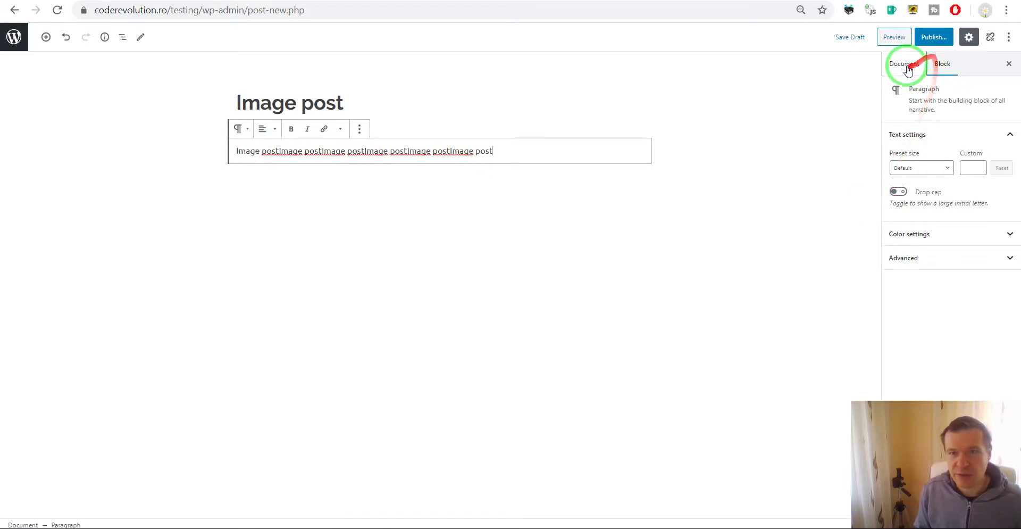
Step: Set the woman's photo from the media library as the post's featured image
{"action": "left_click", "coordinate": [908, 70]}
{"action": "left_click", "coordinate": [936, 270]}
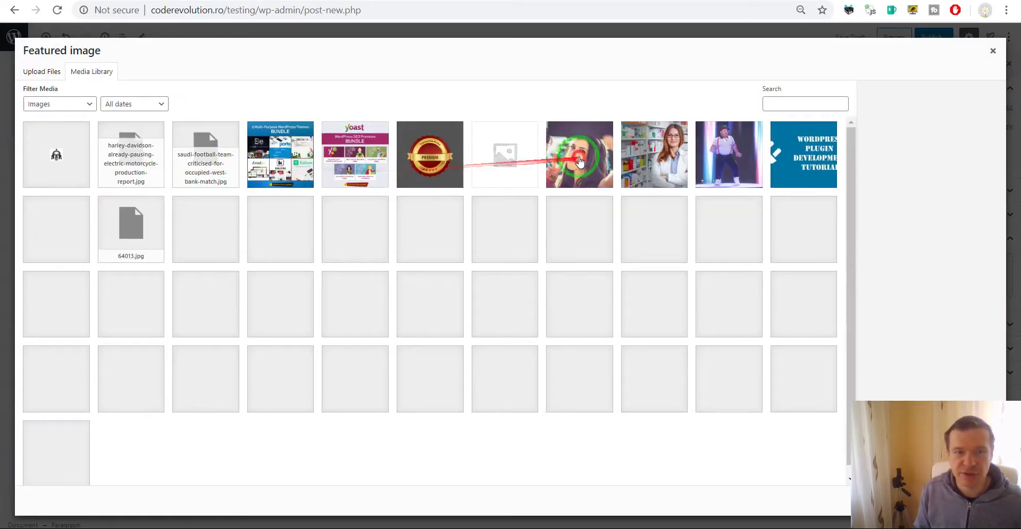
{"action": "left_click", "coordinate": [583, 159]}
{"action": "left_click", "coordinate": [954, 500]}
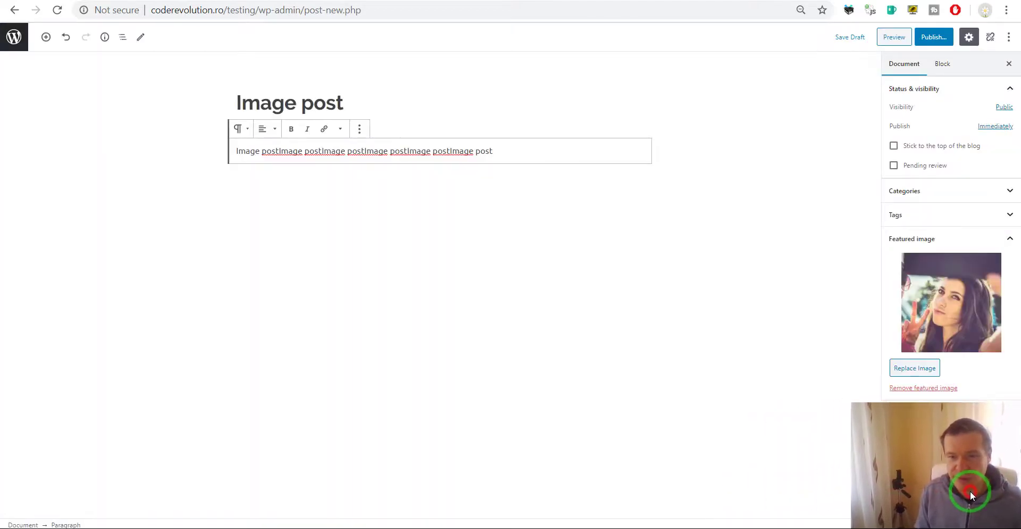
Step: Publish 'Image post', check its photo message in the Telegram channel, then return to WordPress
{"action": "left_click", "coordinate": [937, 48]}
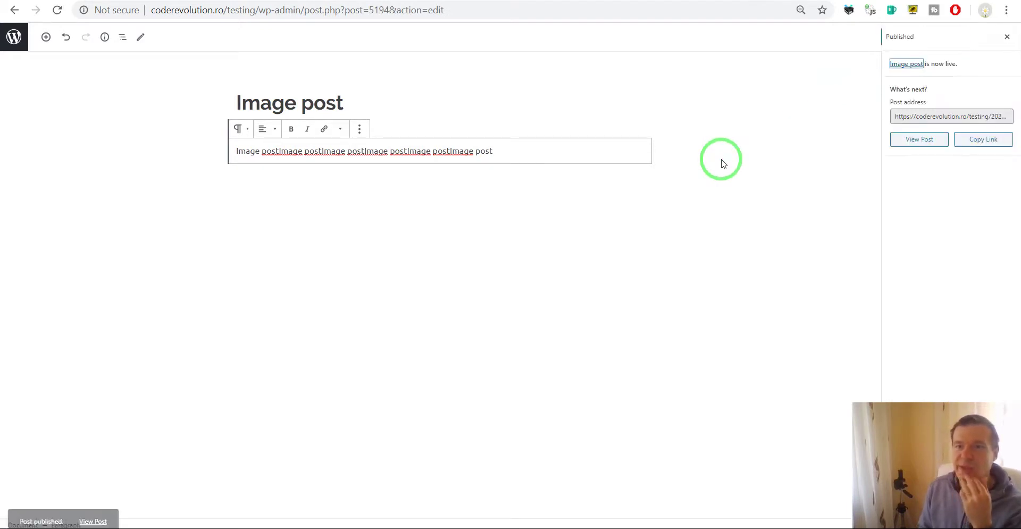
{"action": "left_click", "coordinate": [57, 10]}
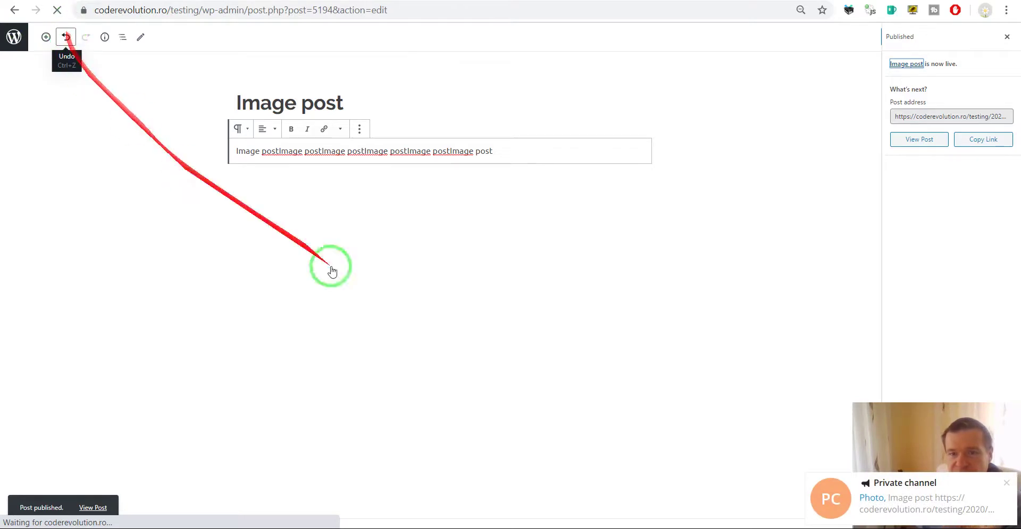
{"action": "left_click", "coordinate": [593, 520]}
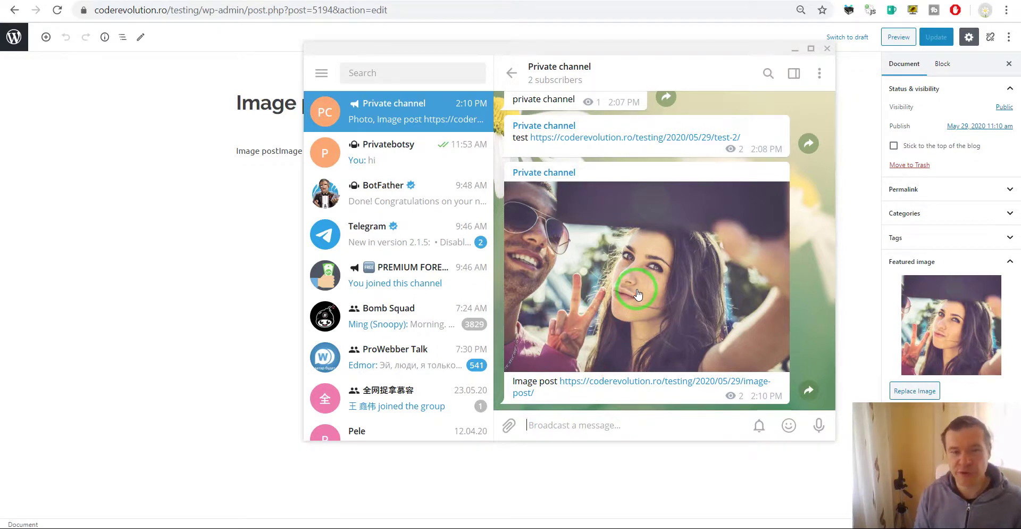
{"action": "left_click", "coordinate": [154, 260]}
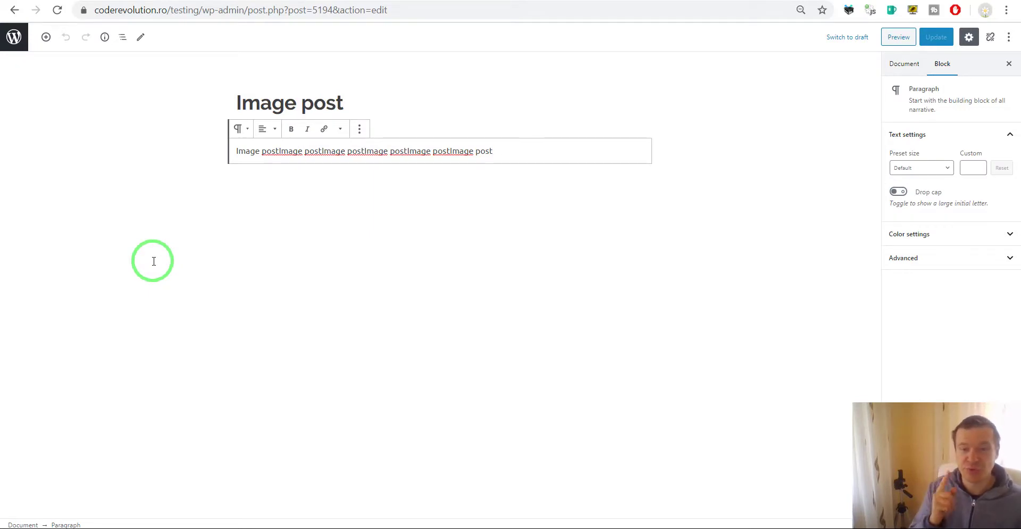